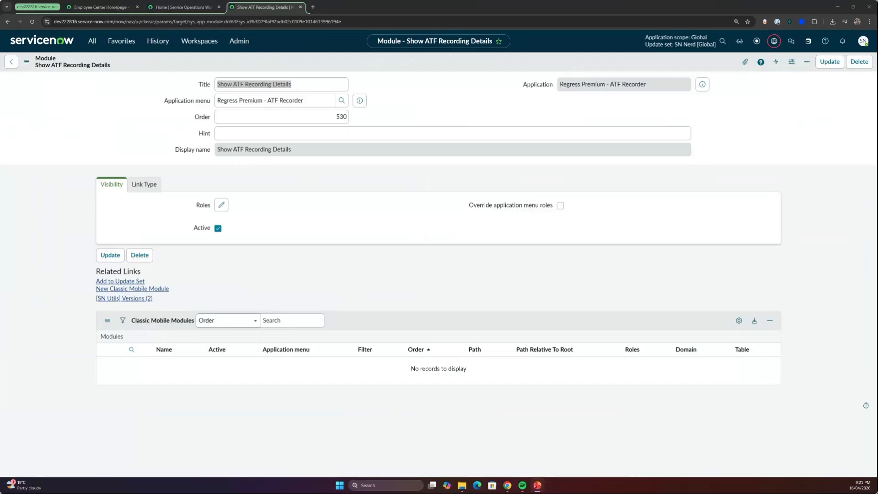
- Switch to the ServiceNow browser window and start recording an ATF test with the Regress recorder
{"action": "key", "text": "alt+Tab"}
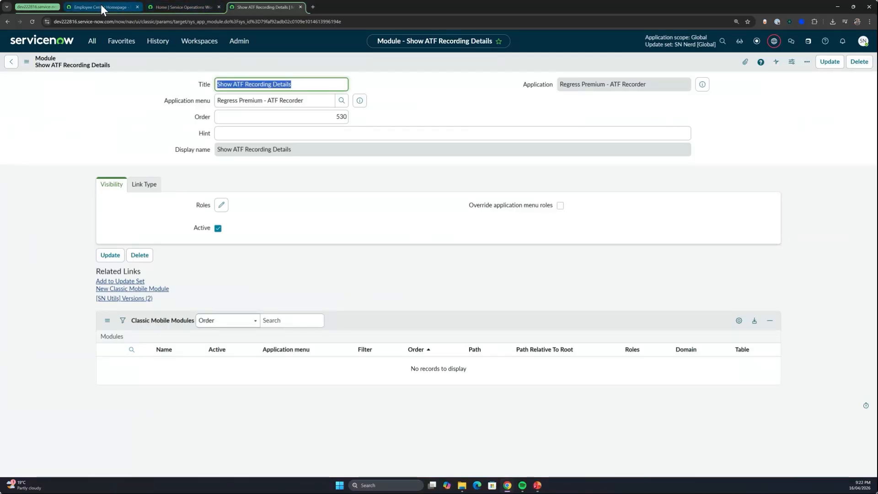
{"action": "left_click", "coordinate": [76, 112]}
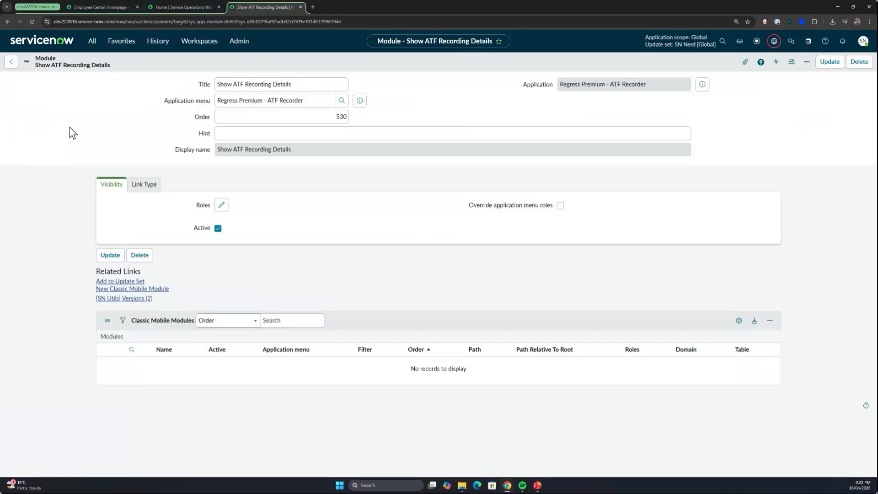
{"action": "left_click", "coordinate": [757, 42]}
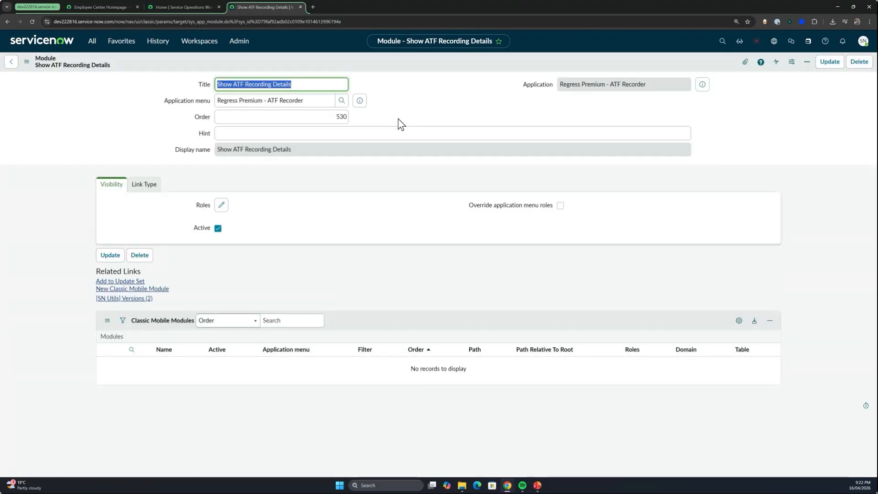
{"action": "left_click", "coordinate": [756, 46]}
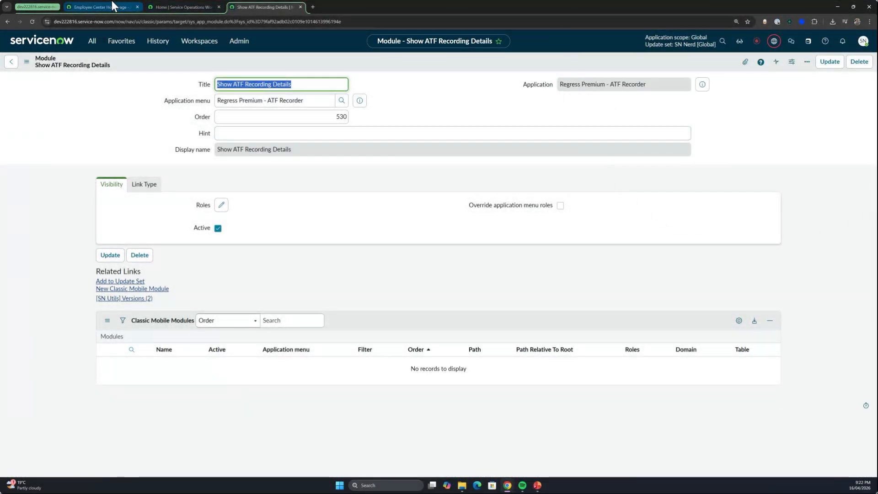
- Open the "Request a thing!" catalog item in Employee Center and reload the page so the recorder is active on it
{"action": "left_click", "coordinate": [100, 7]}
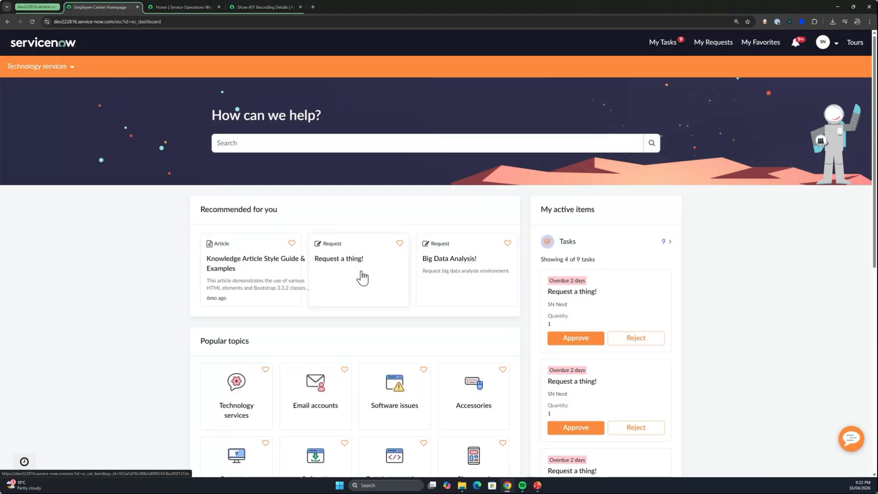
{"action": "left_click", "coordinate": [369, 275]}
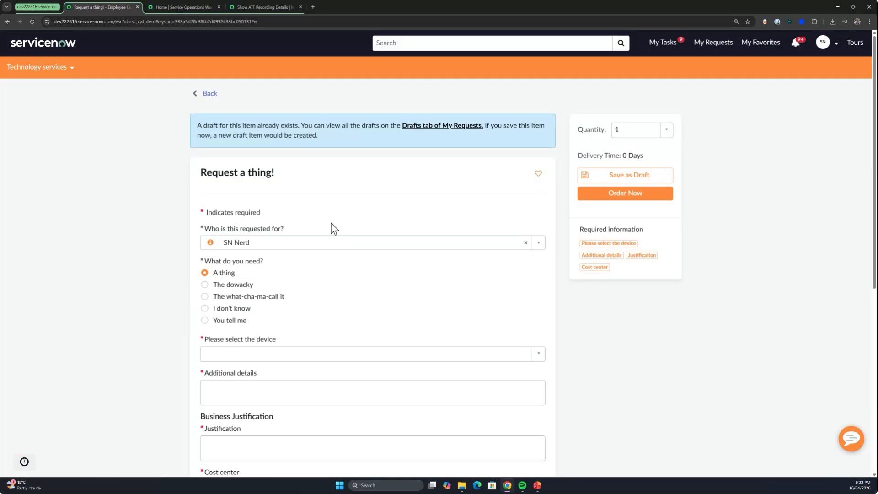
{"action": "left_click", "coordinate": [32, 22]}
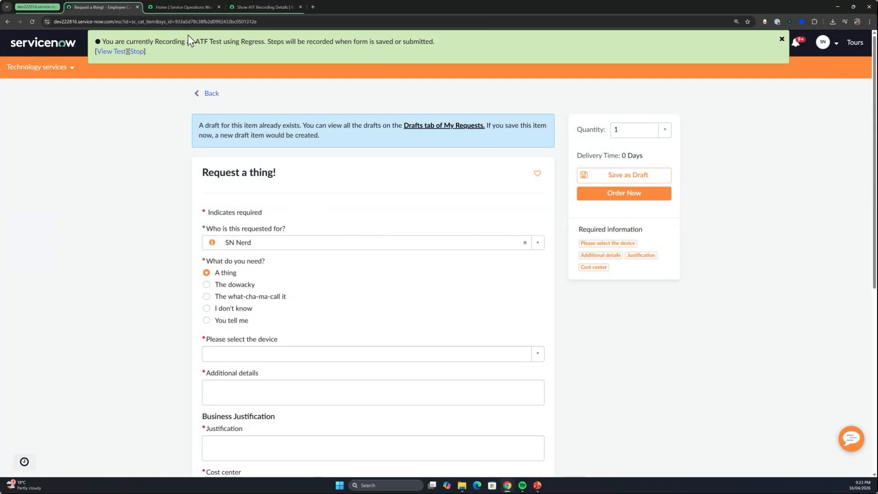
- View the test record of the running recording, check its name and description, and return to the catalog item
{"action": "left_click", "coordinate": [111, 52]}
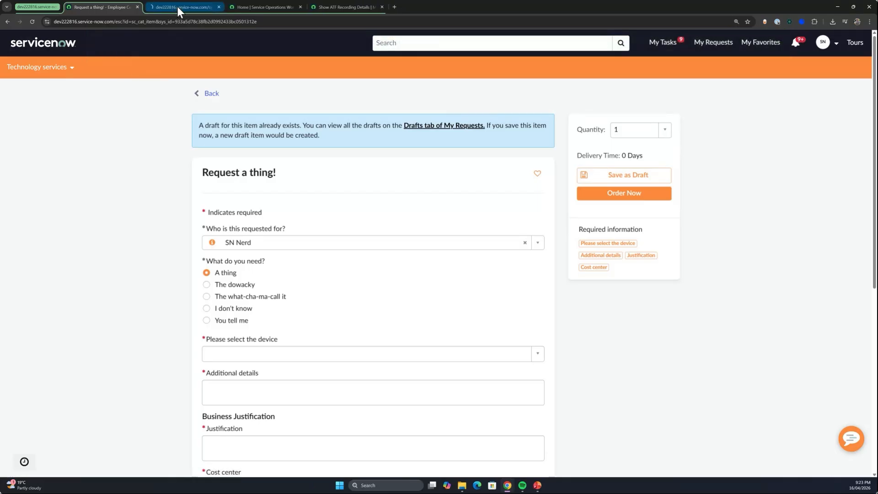
{"action": "left_click", "coordinate": [178, 6]}
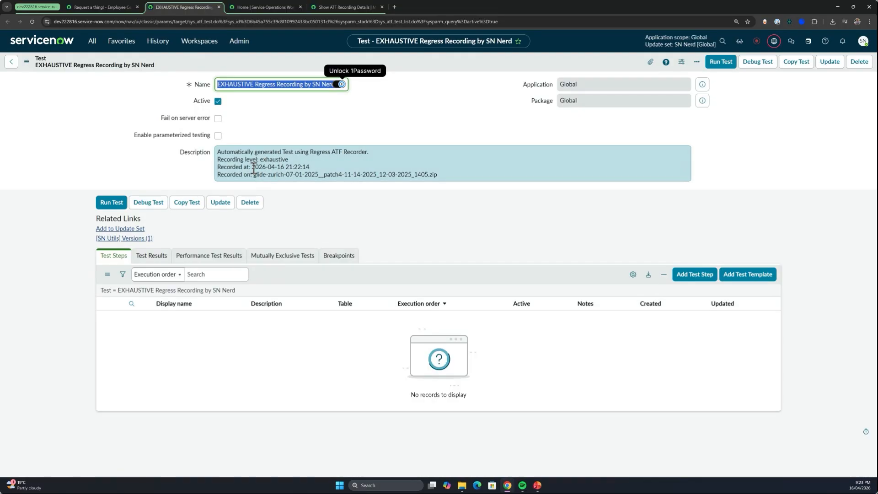
{"action": "left_click", "coordinate": [104, 7]}
- Select Apple iPad 3 as the requested device and enter "details" in the additional details of the catalog item
{"action": "scroll", "coordinate": [266, 258], "scroll_direction": "down", "scroll_amount": 2}
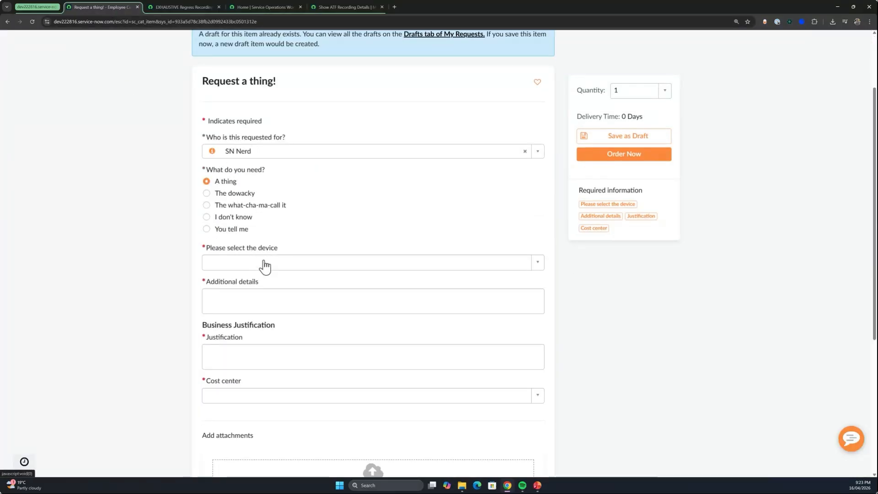
{"action": "left_click", "coordinate": [260, 264]}
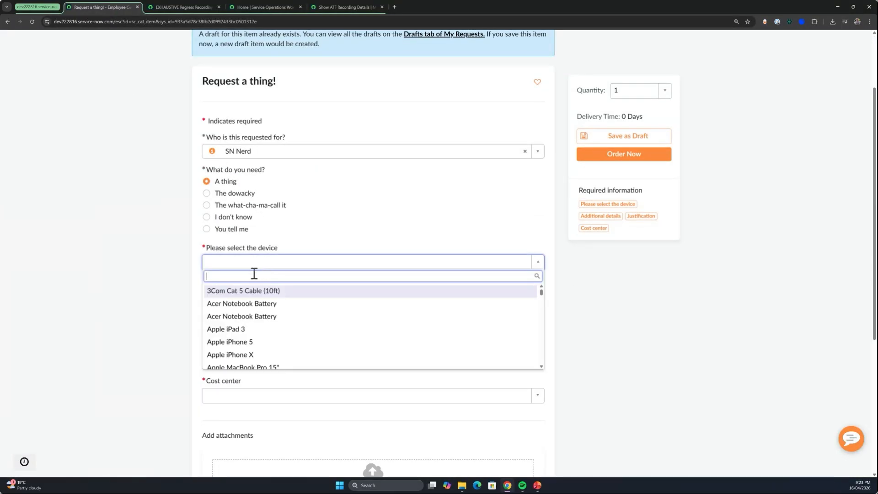
{"action": "left_click", "coordinate": [258, 328]}
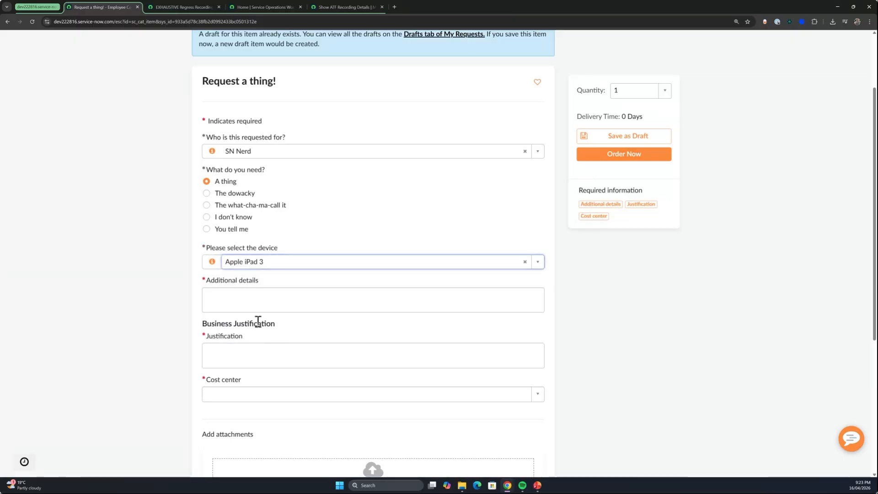
{"action": "left_click", "coordinate": [249, 305]}
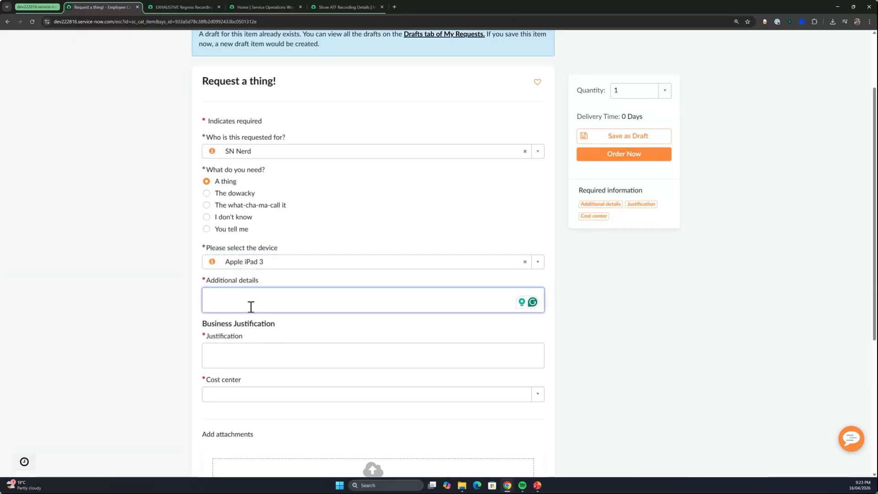
{"action": "type", "text": "details"}
- Complete the business justification with "justification" and the IT cost center, and order the item
{"action": "left_click", "coordinate": [283, 347]}
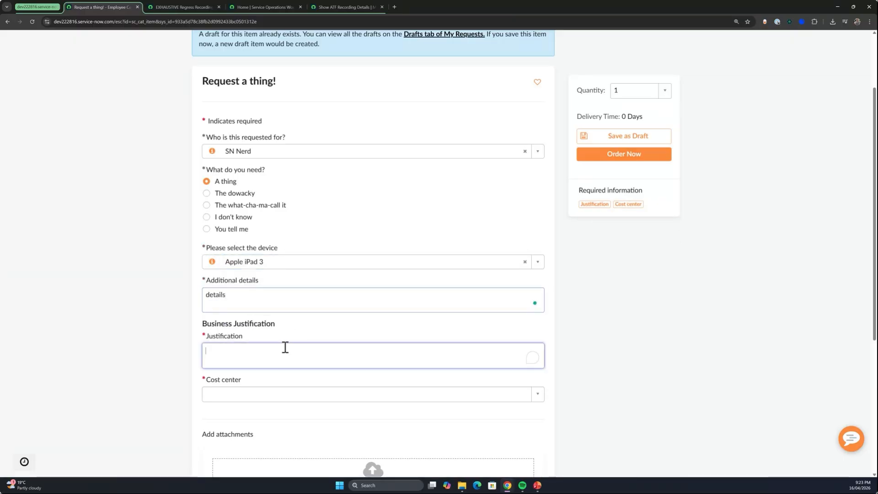
{"action": "type", "text": "justification"}
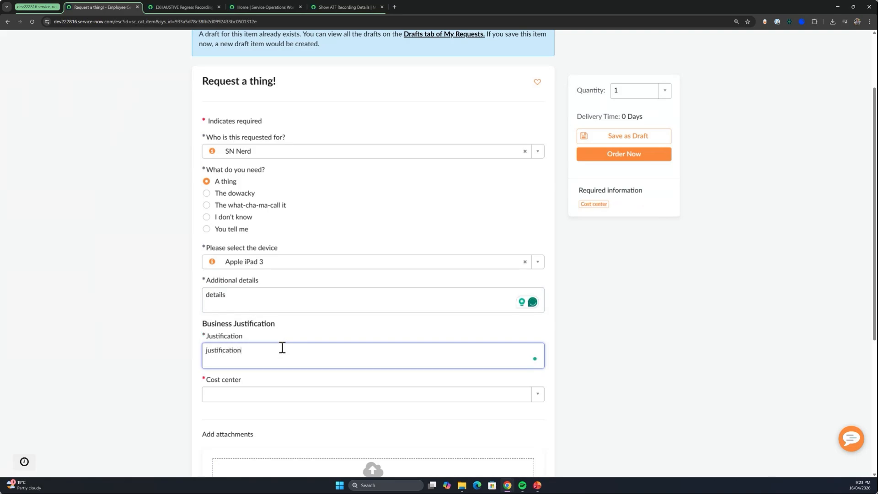
{"action": "left_click", "coordinate": [261, 396]}
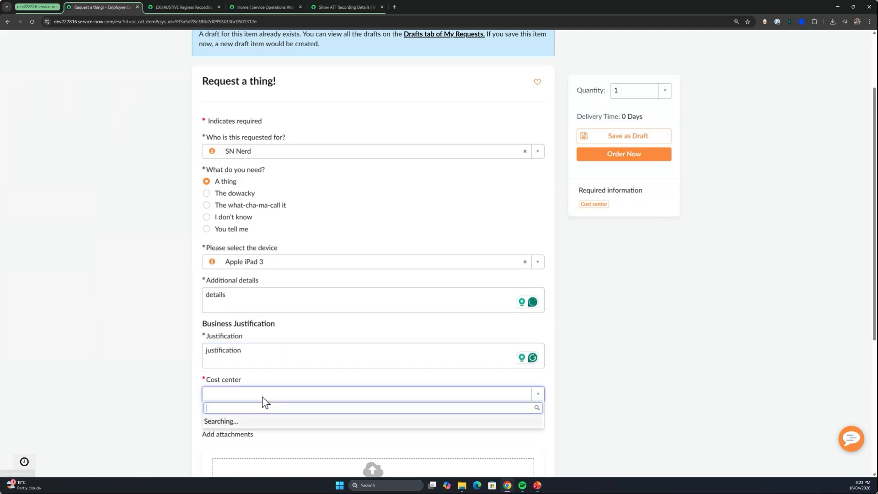
{"action": "left_click", "coordinate": [245, 361]}
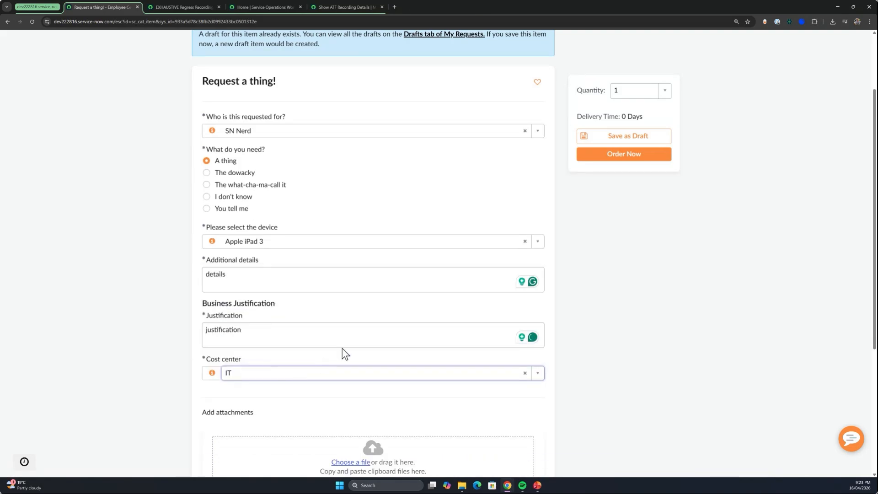
{"action": "scroll", "coordinate": [349, 327], "scroll_direction": "up", "scroll_amount": 2}
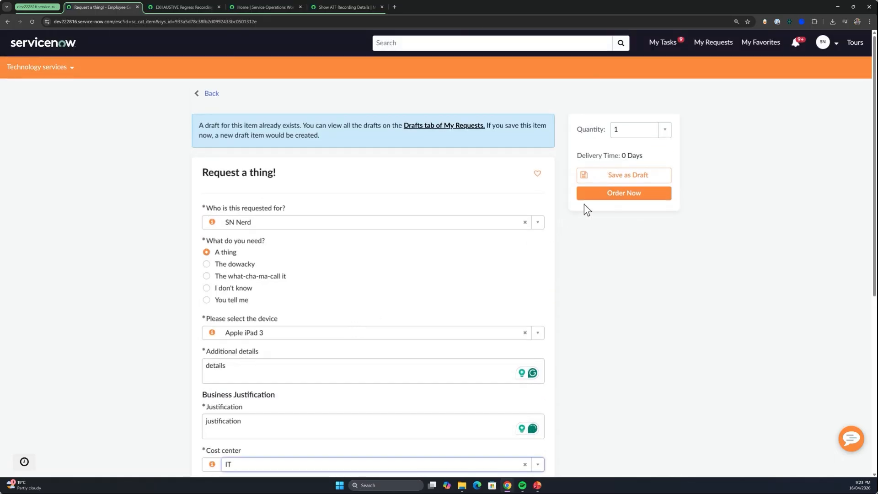
{"action": "left_click", "coordinate": [595, 193]}
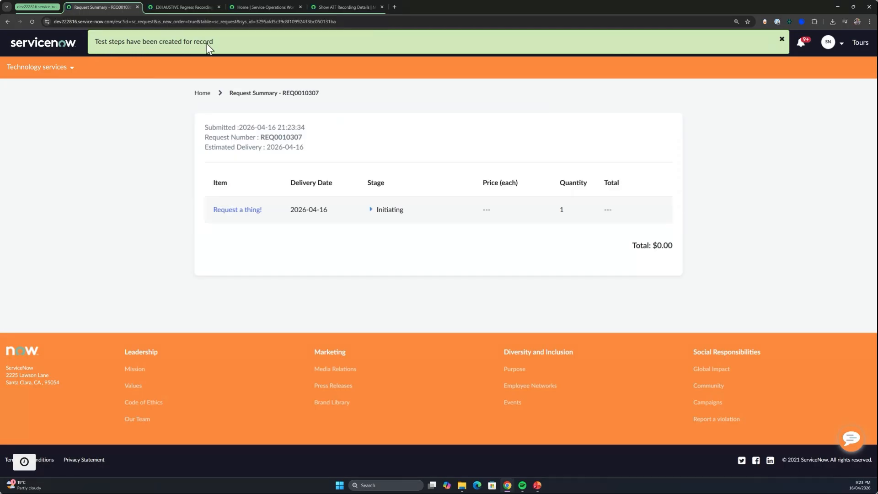
- Refresh the test steps list on the recorded test and review the steps generated from the catalog order
{"action": "left_click", "coordinate": [182, 7]}
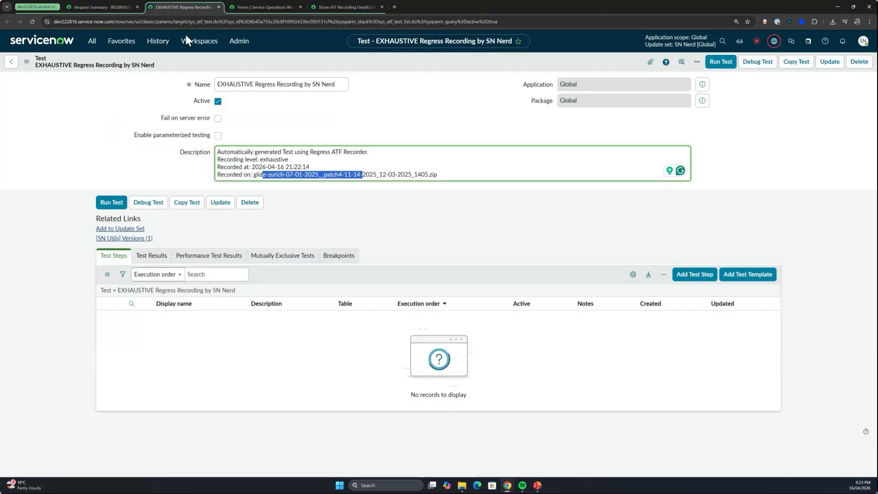
{"action": "left_click", "coordinate": [296, 216]}
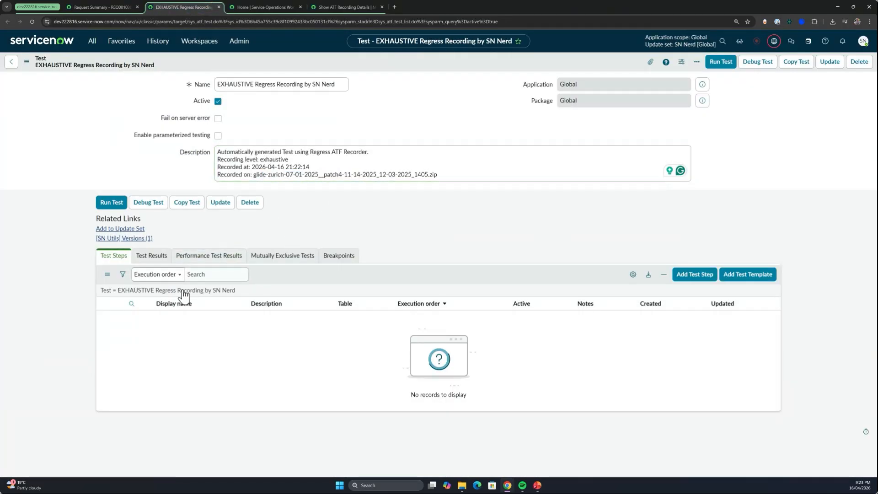
{"action": "left_click", "coordinate": [228, 291]}
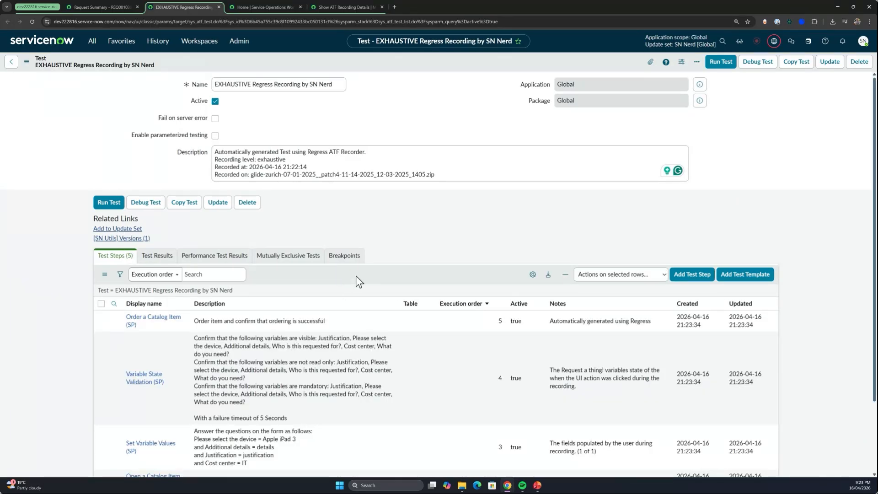
{"action": "scroll", "coordinate": [355, 276], "scroll_direction": "down", "scroll_amount": 2}
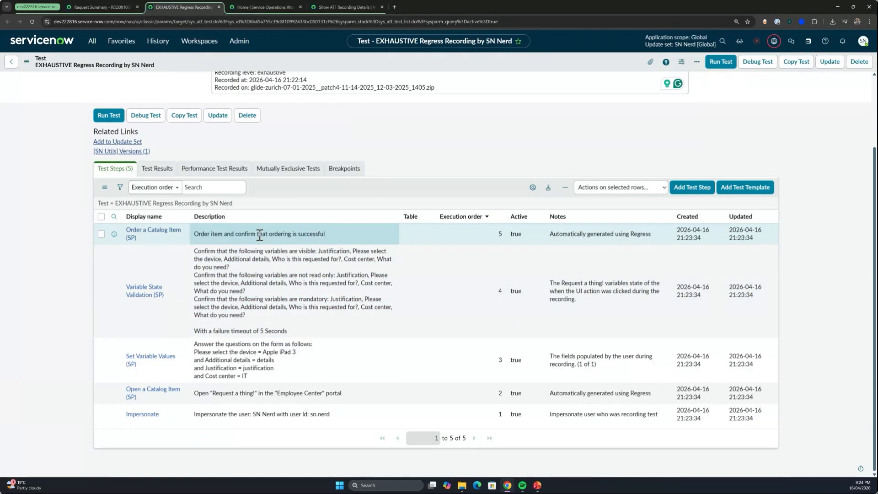
- Open the ordered "Request a thing!" item from the request summary and copy its requested item number
{"action": "left_click", "coordinate": [98, 7]}
{"action": "left_click", "coordinate": [244, 211]}
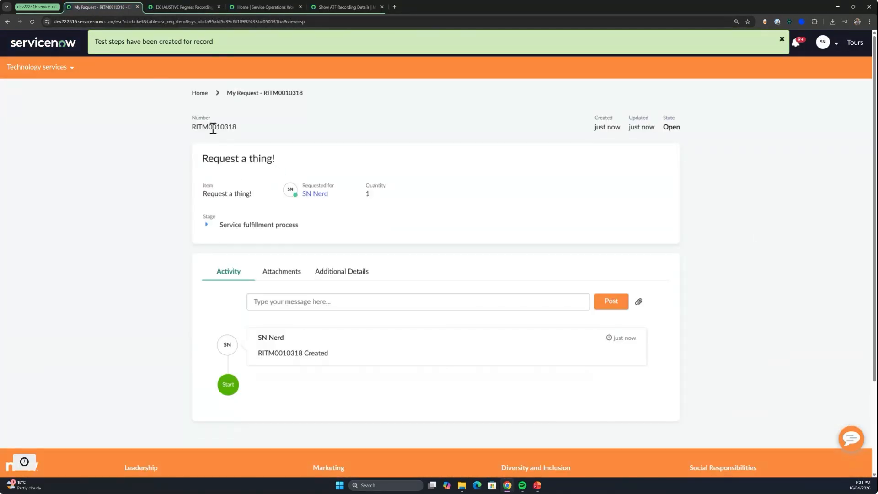
{"action": "double_click", "coordinate": [212, 128]}
{"action": "key", "text": "ctrl+c"}
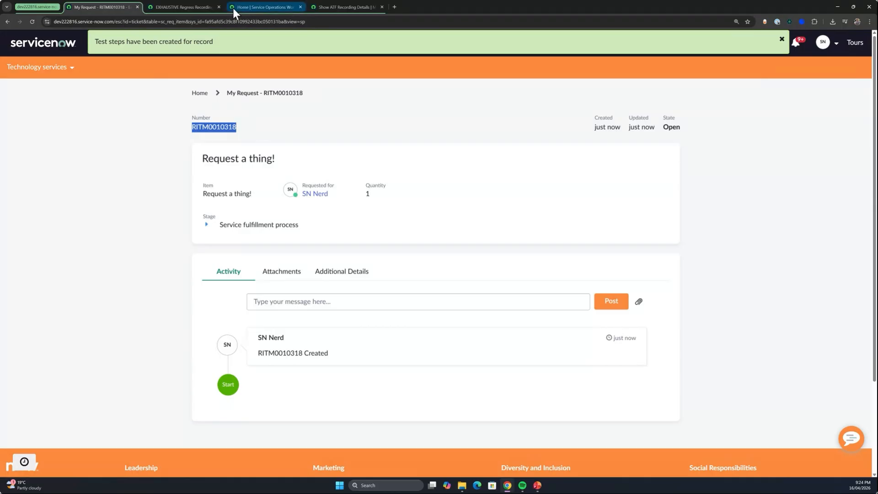
- Search Service Operations Workspace for the copied requested item number and open the matching record
{"action": "left_click", "coordinate": [248, 10]}
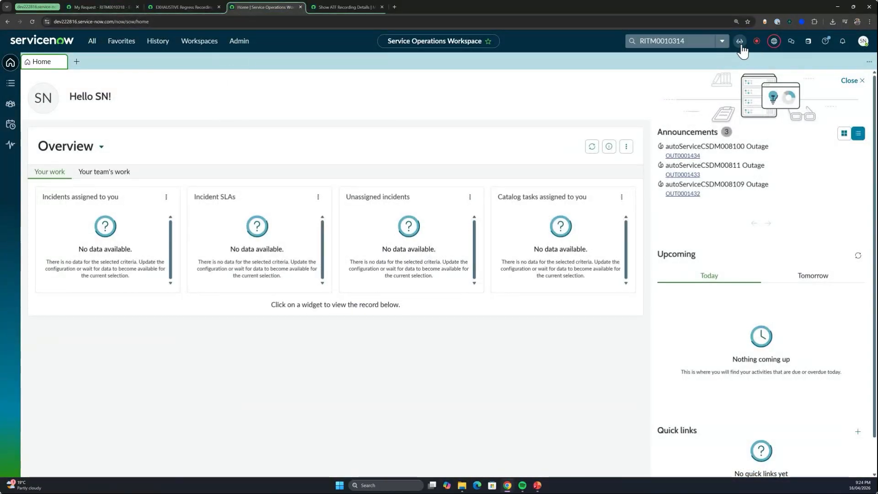
{"action": "left_click", "coordinate": [652, 44]}
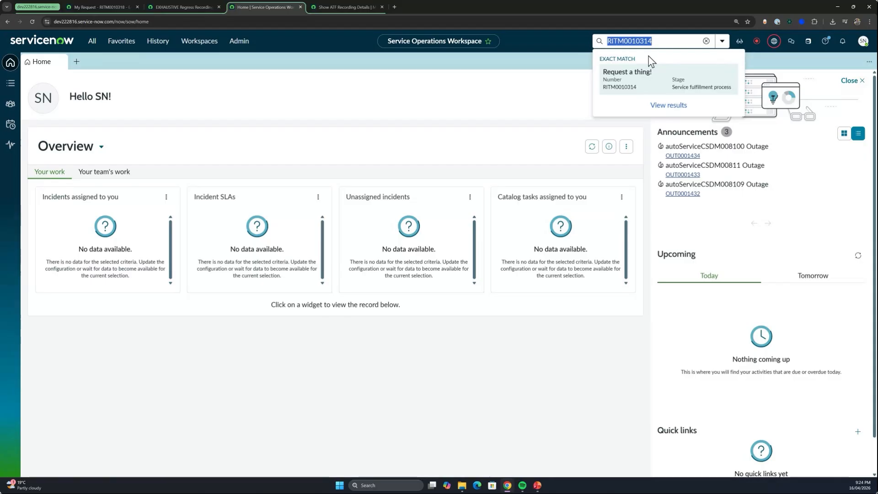
{"action": "key", "text": "ctrl+v"}
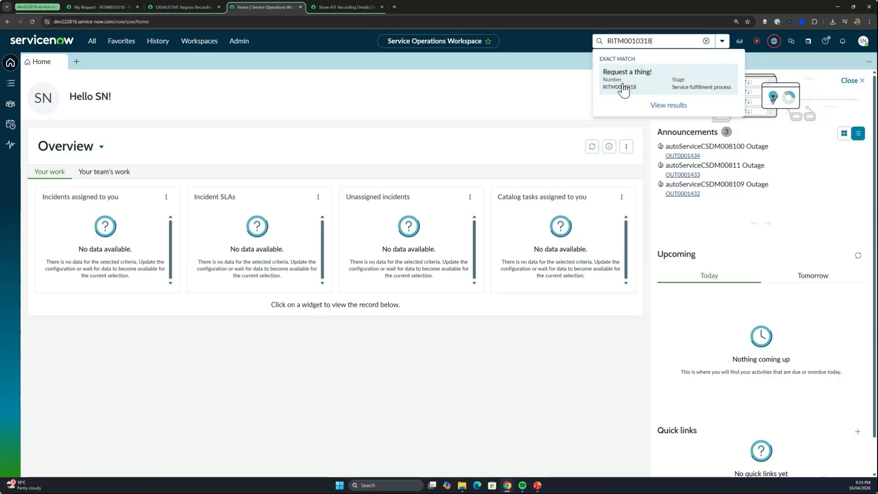
{"action": "left_click", "coordinate": [623, 90]}
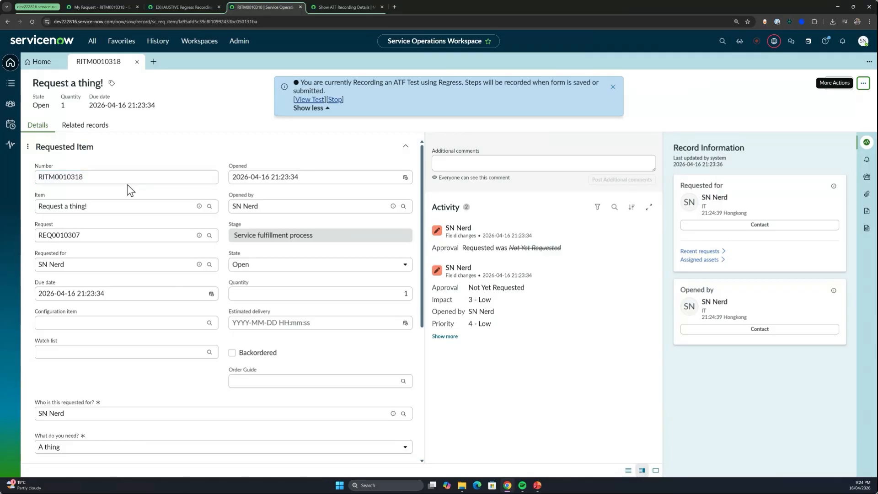
- Check the requested item's variables in the workspace form and save the record to capture it in the recording
{"action": "scroll", "coordinate": [127, 186], "scroll_direction": "down", "scroll_amount": 4}
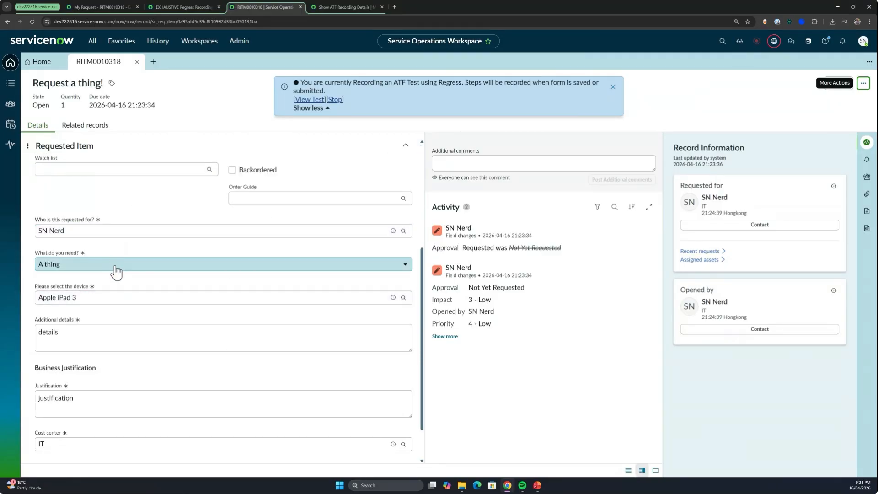
{"action": "scroll", "coordinate": [147, 342], "scroll_direction": "up", "scroll_amount": 4}
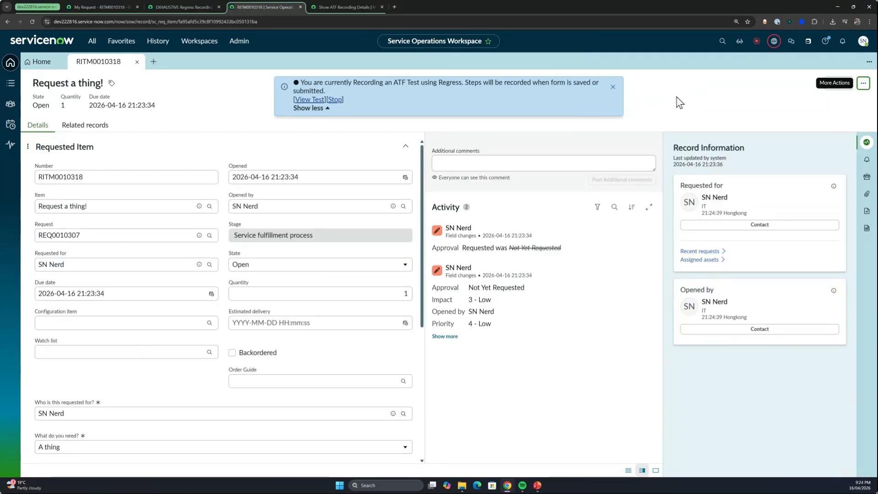
{"action": "left_click", "coordinate": [833, 87]}
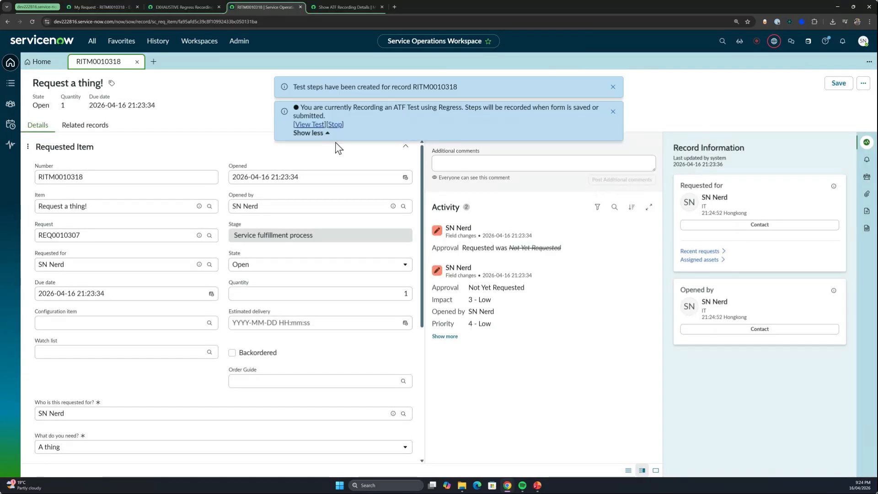
- Return to the recorded test and review the steps generated from saving the requested item in the workspace
{"action": "left_click", "coordinate": [183, 6]}
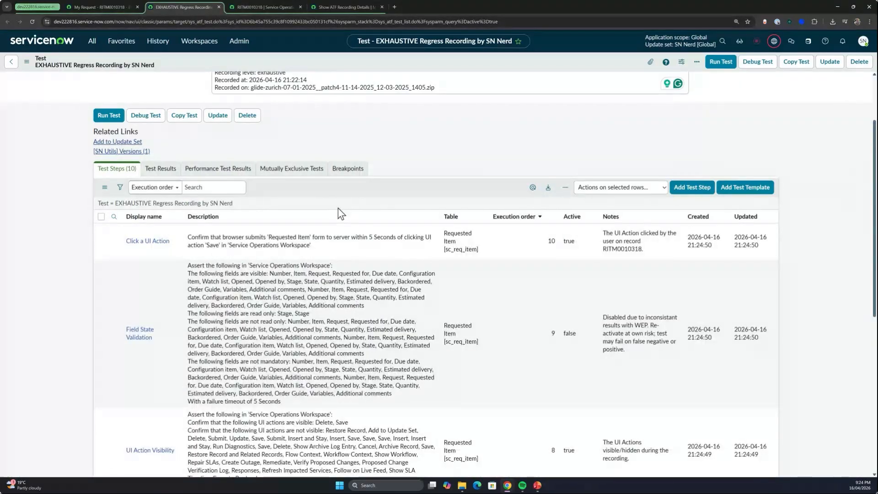
{"action": "scroll", "coordinate": [333, 210], "scroll_direction": "down", "scroll_amount": 3}
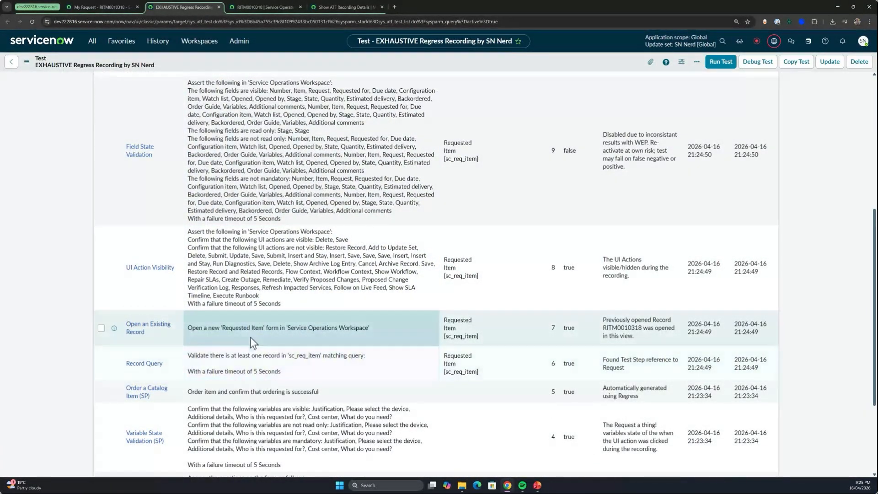
{"action": "scroll", "coordinate": [260, 343], "scroll_direction": "up", "scroll_amount": 2}
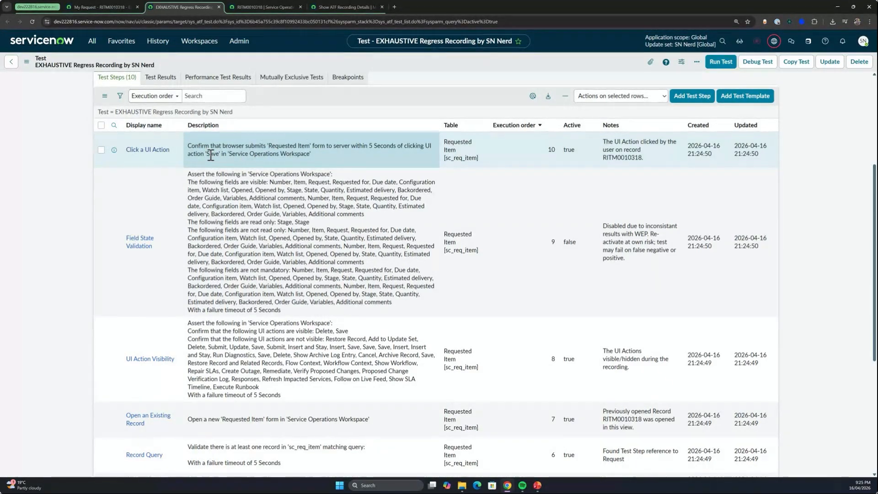
- Open the recorded Record Query step, examine its request condition, and return to the test
{"action": "scroll", "coordinate": [210, 156], "scroll_direction": "down", "scroll_amount": 2}
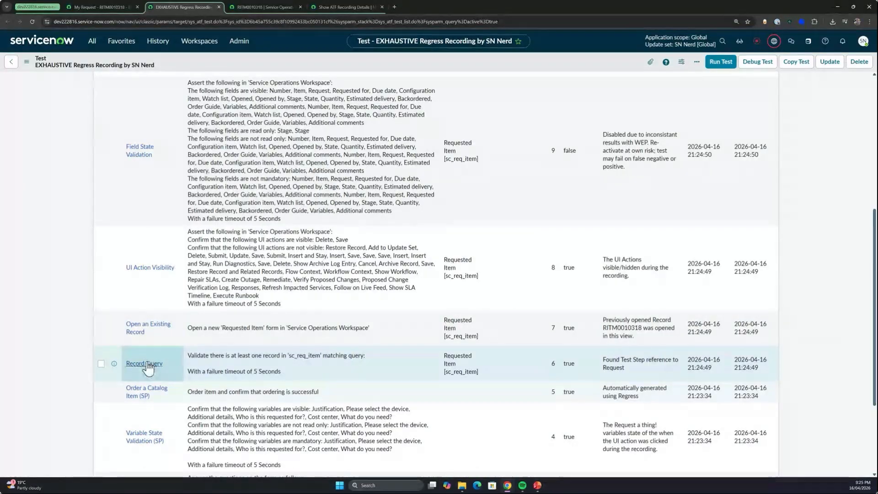
{"action": "left_click", "coordinate": [144, 364]}
{"action": "scroll", "coordinate": [191, 356], "scroll_direction": "down", "scroll_amount": 1}
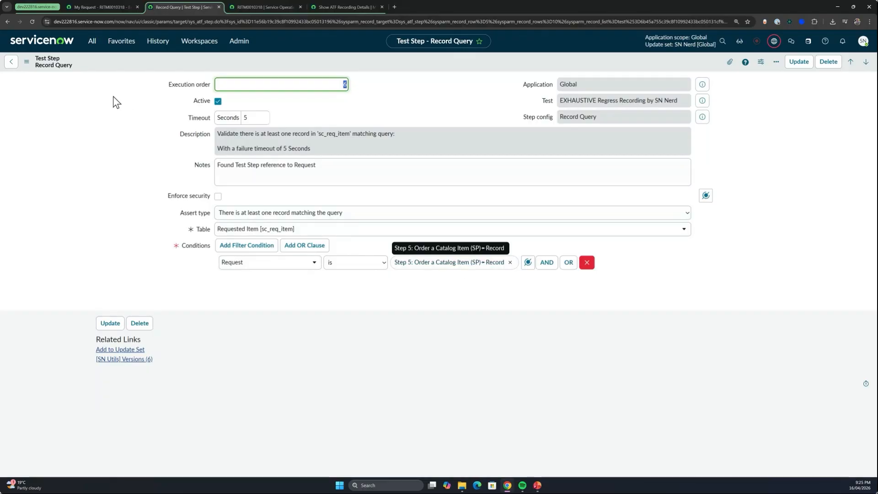
{"action": "left_click", "coordinate": [8, 22]}
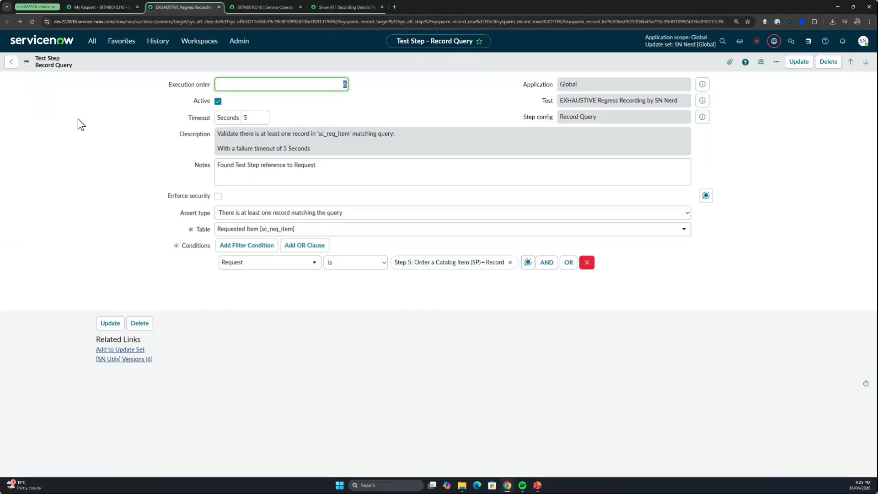
- Return to the requested item in Service Operations Workspace, open its pending approval from the related approvers, and check the approver in the approval details
{"action": "left_click", "coordinate": [259, 6]}
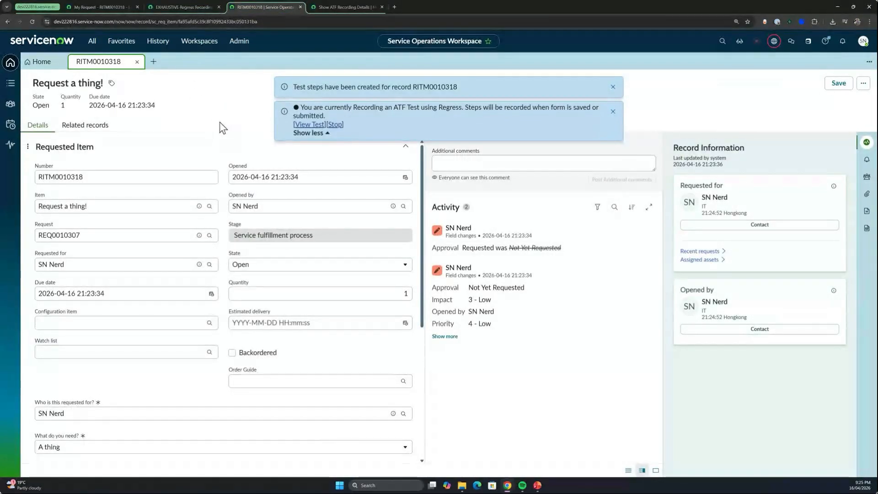
{"action": "left_click", "coordinate": [612, 87]}
{"action": "left_click", "coordinate": [612, 86]}
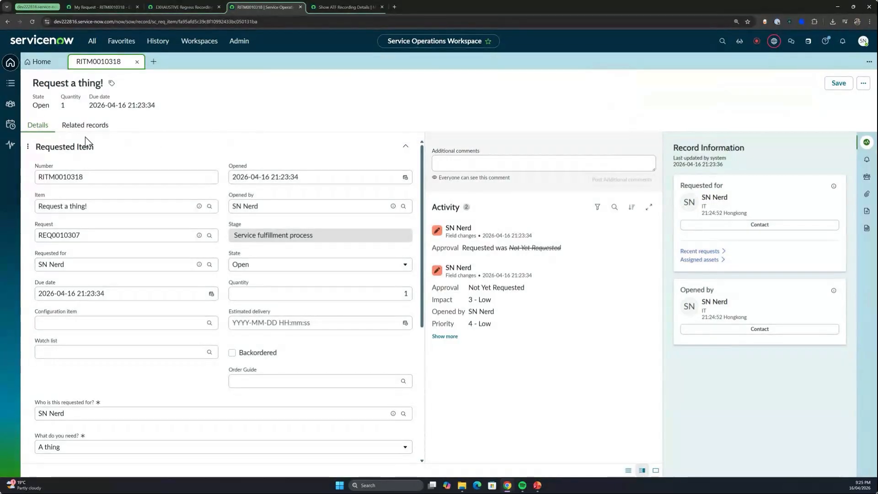
{"action": "left_click", "coordinate": [82, 128]}
{"action": "left_click", "coordinate": [64, 153]}
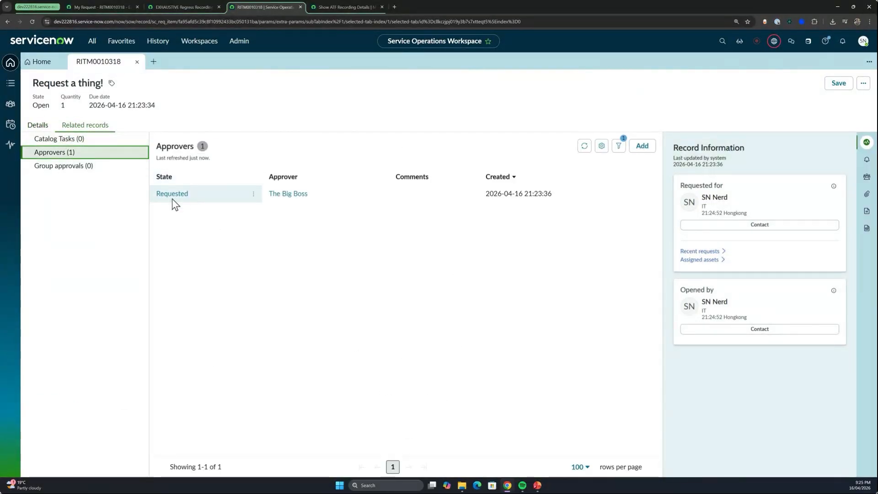
{"action": "left_click", "coordinate": [172, 193]}
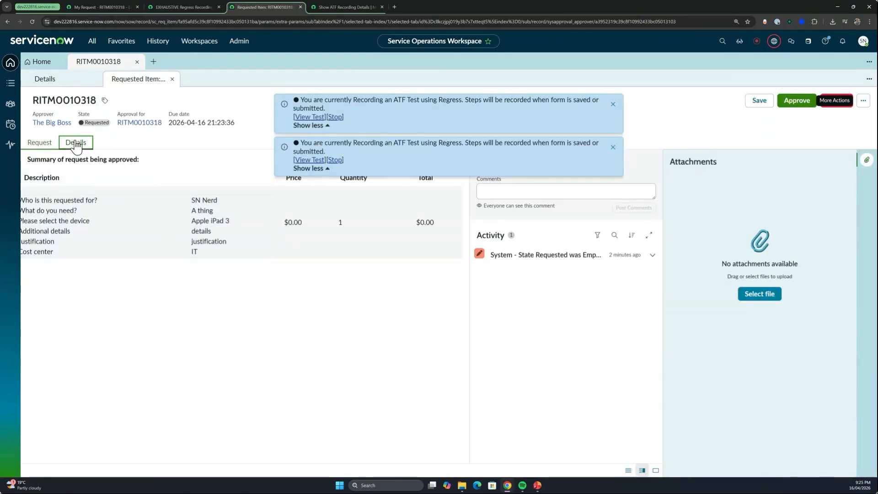
{"action": "left_click", "coordinate": [76, 144]}
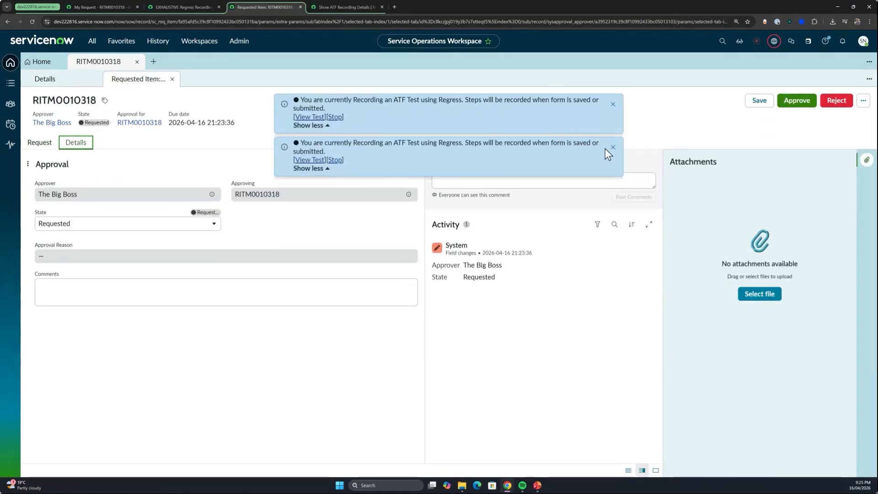
{"action": "left_click", "coordinate": [612, 147]}
{"action": "left_click", "coordinate": [611, 104]}
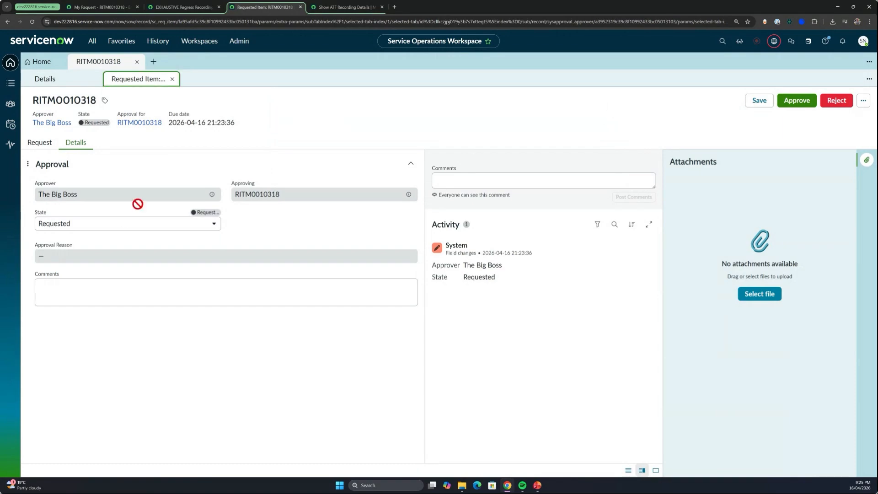
{"action": "triple_click", "coordinate": [85, 199]}
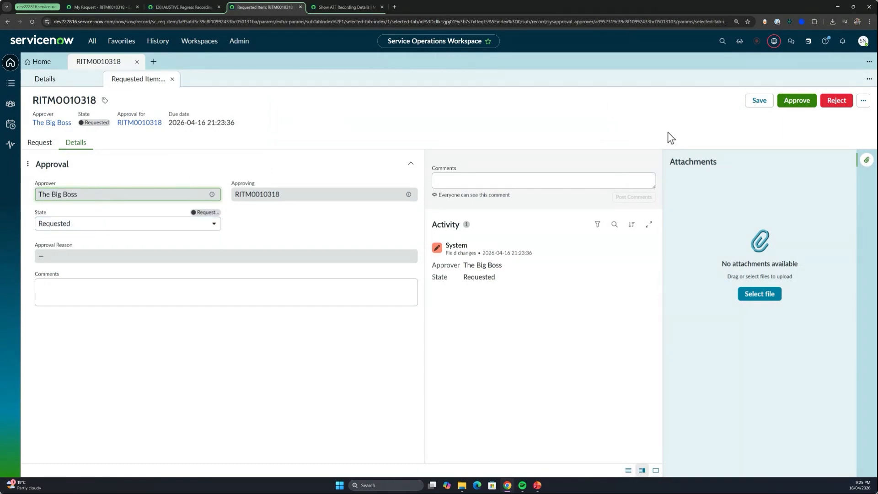
- Impersonate the user assigned as approver of the requested item
{"action": "left_click", "coordinate": [861, 43]}
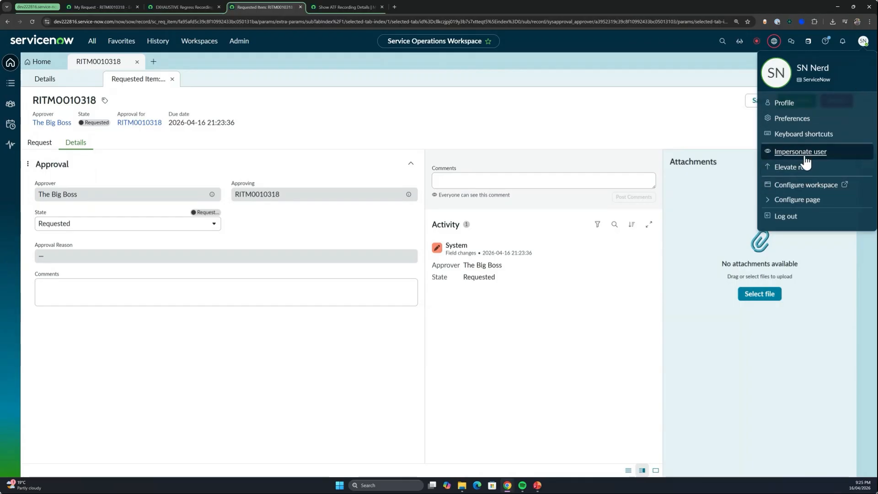
{"action": "key", "text": "Return"}
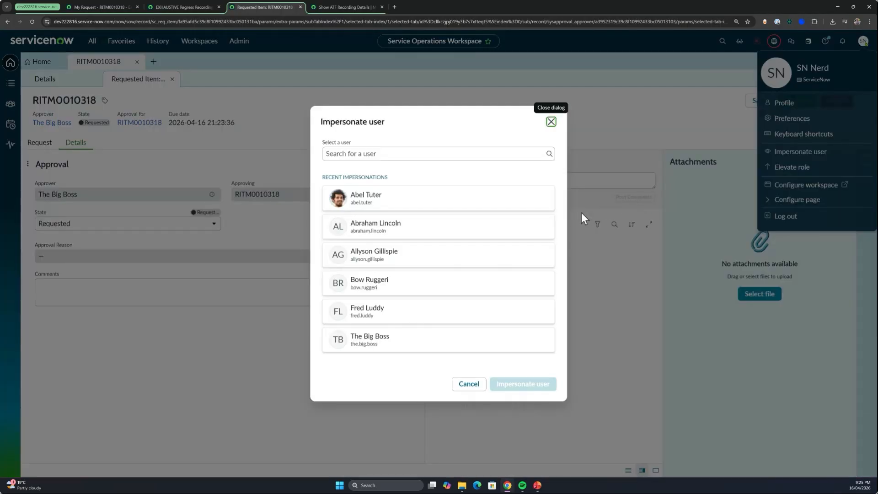
{"action": "left_click", "coordinate": [413, 346]}
{"action": "left_click", "coordinate": [529, 387]}
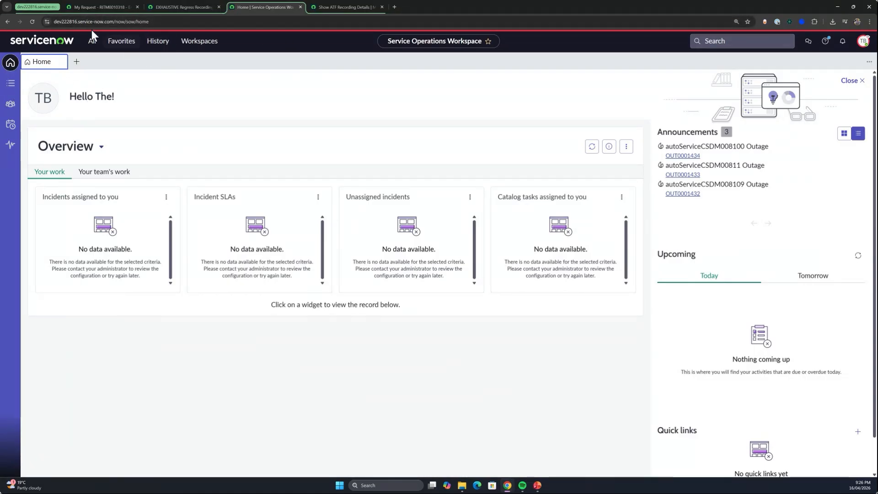
- Reopen the requested item's approval record as the approver, dismiss the recording notices, and show the approval details
{"action": "left_click", "coordinate": [8, 21]}
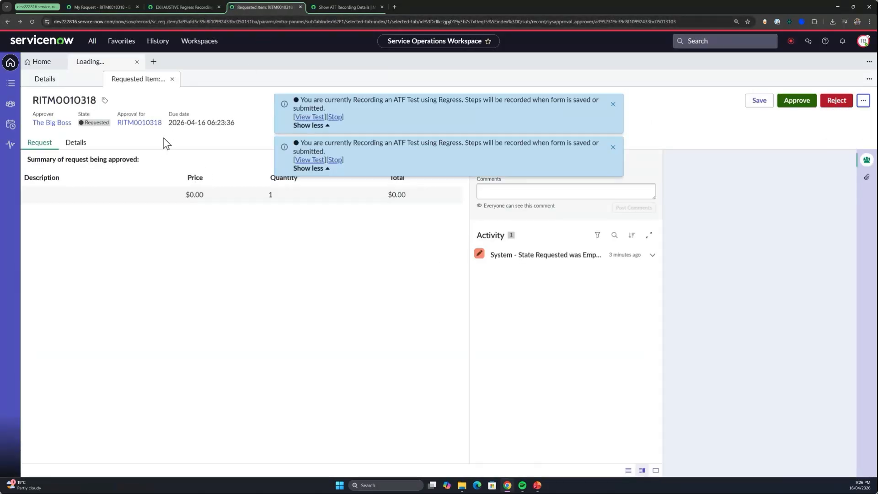
{"action": "left_click", "coordinate": [613, 109]}
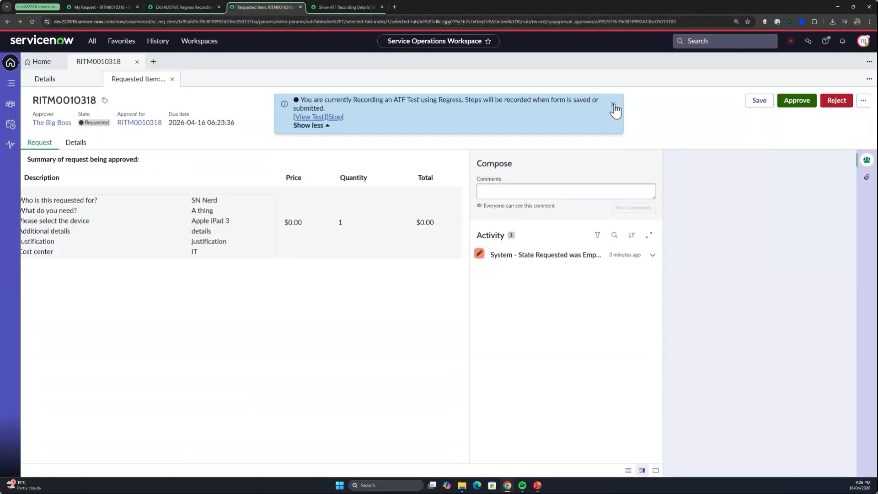
{"action": "left_click", "coordinate": [613, 108]}
{"action": "left_click", "coordinate": [76, 144]}
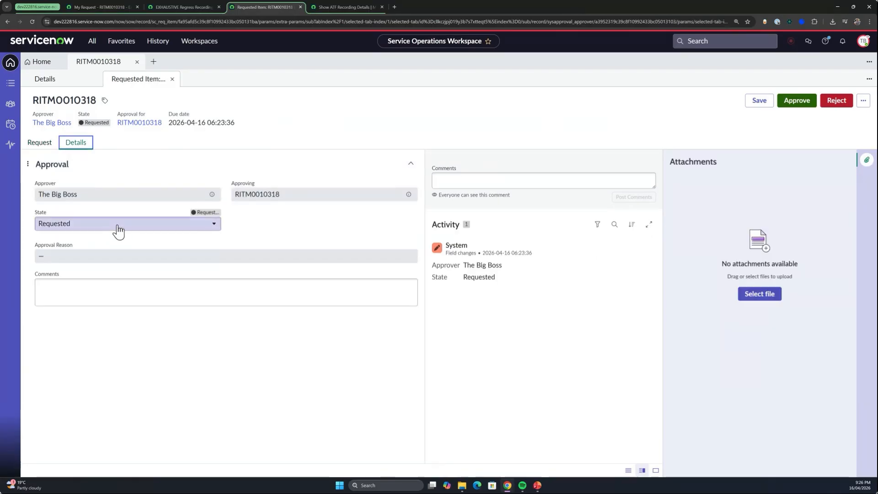
- Set the approval's state to Approved, enter the comment "approved!", and save the record
{"action": "left_click", "coordinate": [118, 225]}
{"action": "left_click", "coordinate": [117, 264]}
{"action": "left_click", "coordinate": [119, 292]}
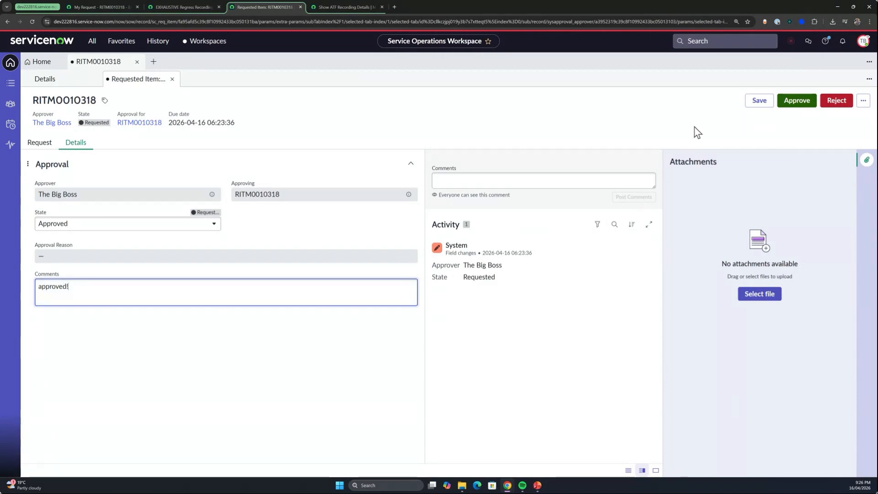
{"action": "left_click", "coordinate": [759, 100]}
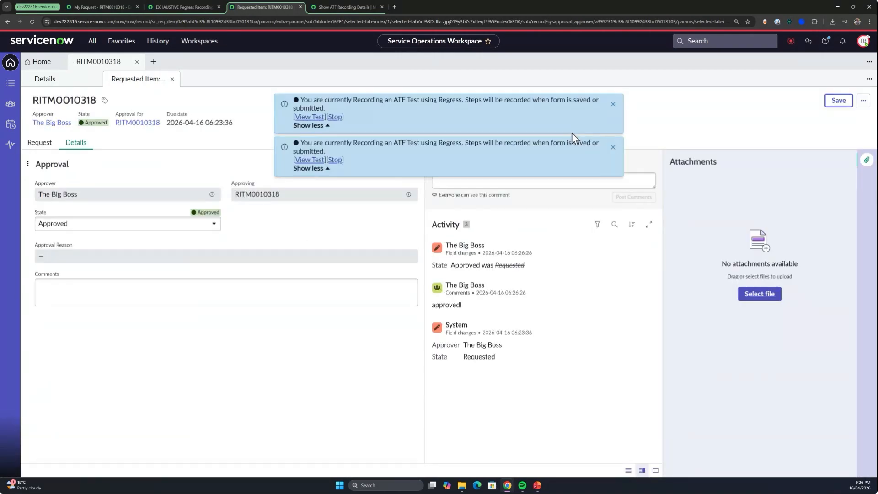
- End the impersonation and go back through the browsing history to the requested item's related approvers
{"action": "left_click", "coordinate": [863, 41]}
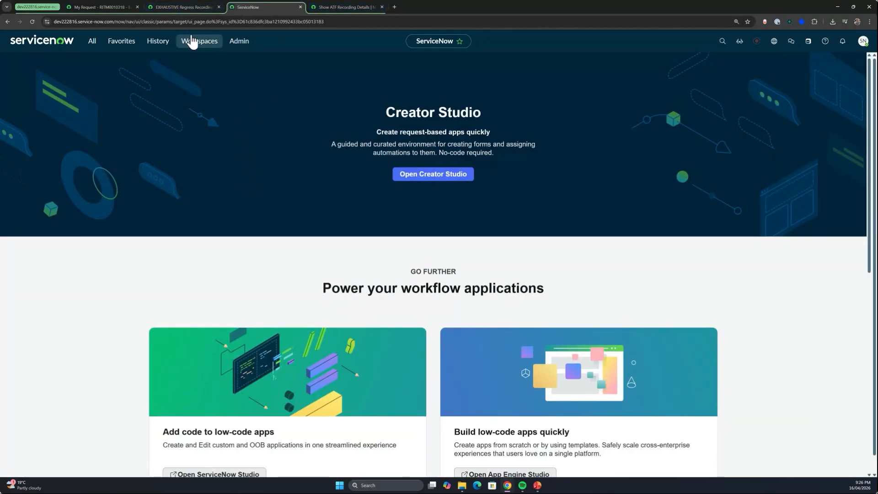
{"action": "right_click", "coordinate": [10, 21]}
{"action": "left_click", "coordinate": [65, 47]}
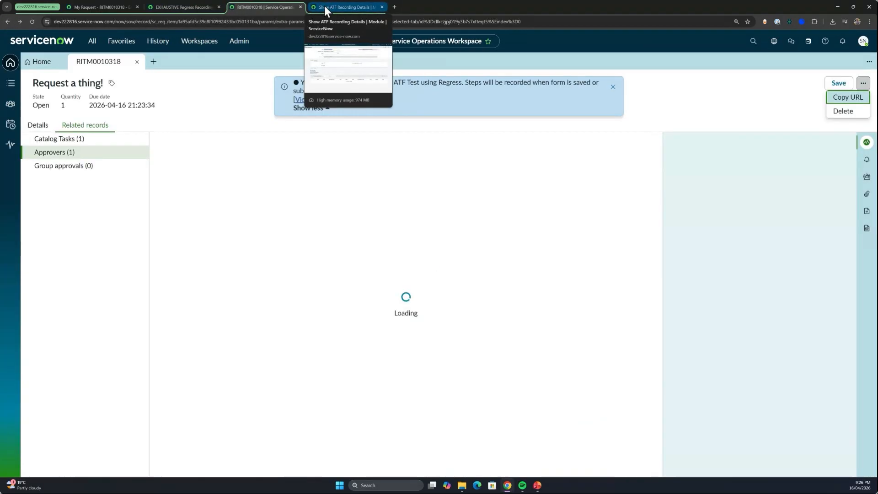
- Return to the recorded test, refresh its step list, and review the impersonation, record query, and approval steps generated
{"action": "left_click", "coordinate": [171, 10]}
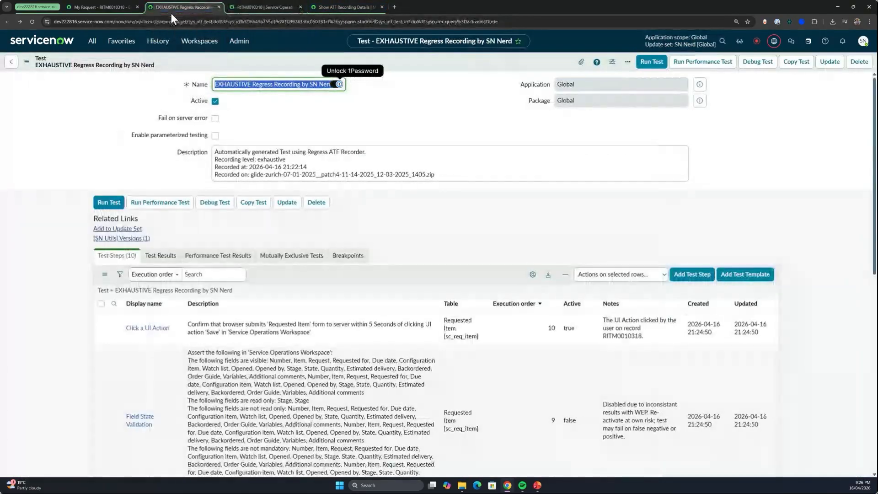
{"action": "left_click", "coordinate": [191, 289]}
{"action": "scroll", "coordinate": [311, 296], "scroll_direction": "down", "scroll_amount": 2}
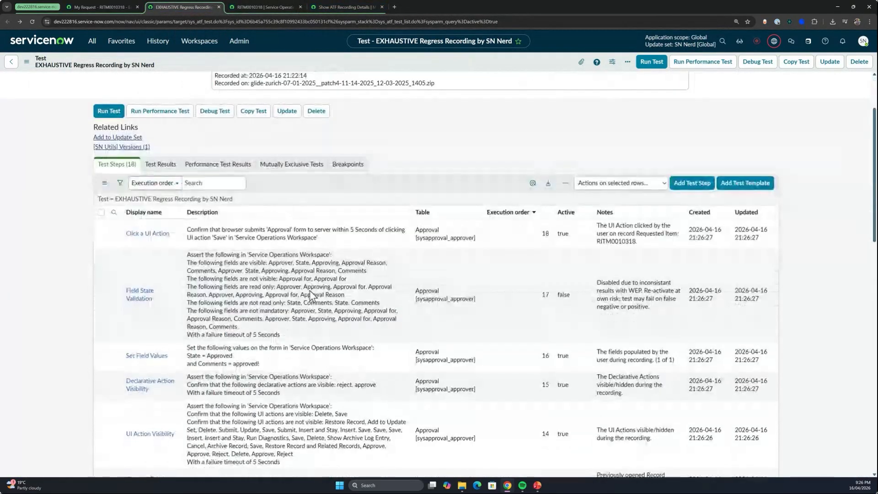
{"action": "scroll", "coordinate": [311, 295], "scroll_direction": "down", "scroll_amount": 8}
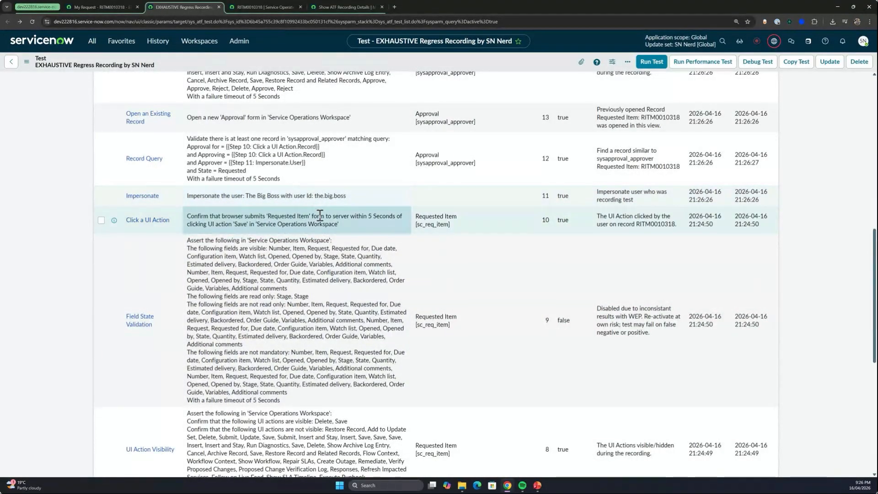
{"action": "scroll", "coordinate": [326, 216], "scroll_direction": "up", "scroll_amount": 2}
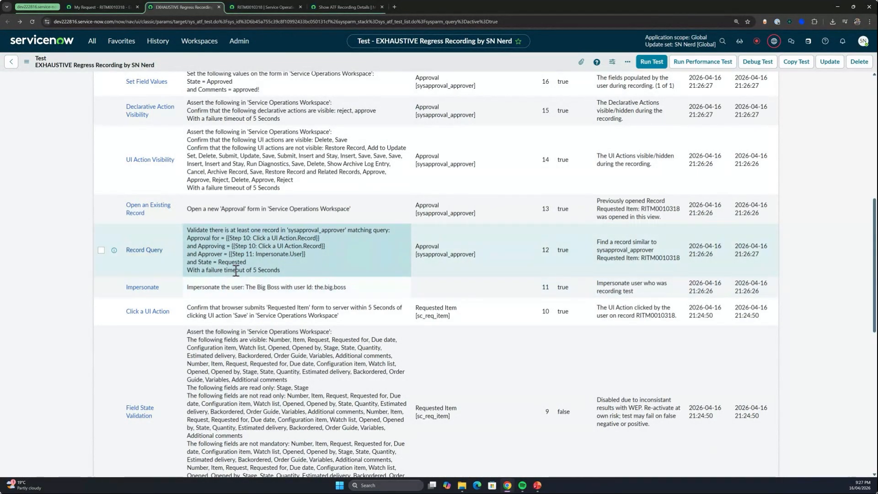
{"action": "scroll", "coordinate": [208, 362], "scroll_direction": "up", "scroll_amount": 2}
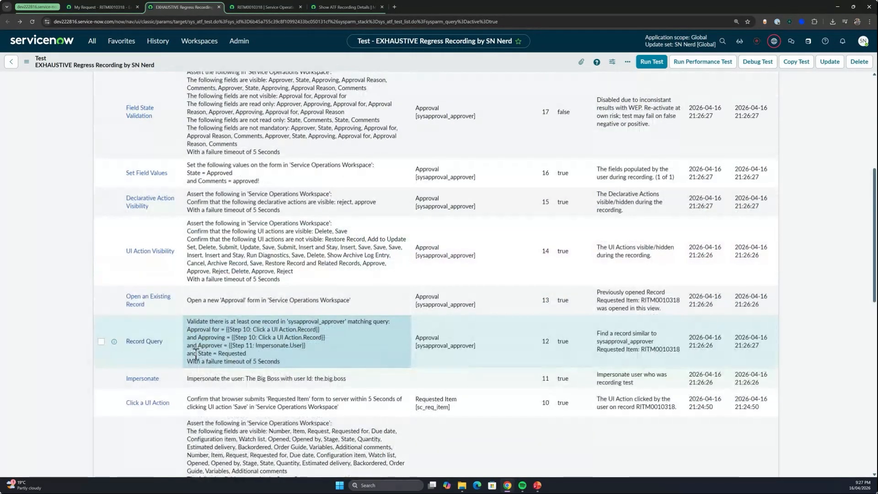
{"action": "scroll", "coordinate": [238, 350], "scroll_direction": "up", "scroll_amount": 2}
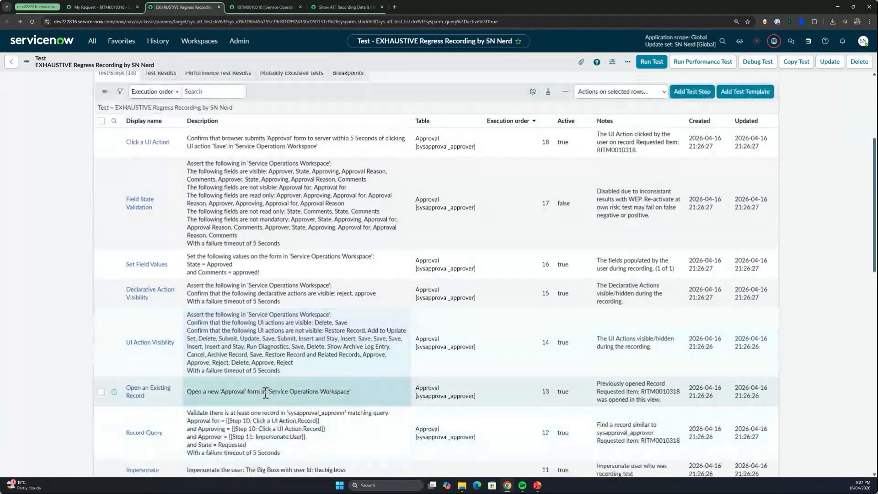
{"action": "scroll", "coordinate": [270, 320], "scroll_direction": "up", "scroll_amount": 4}
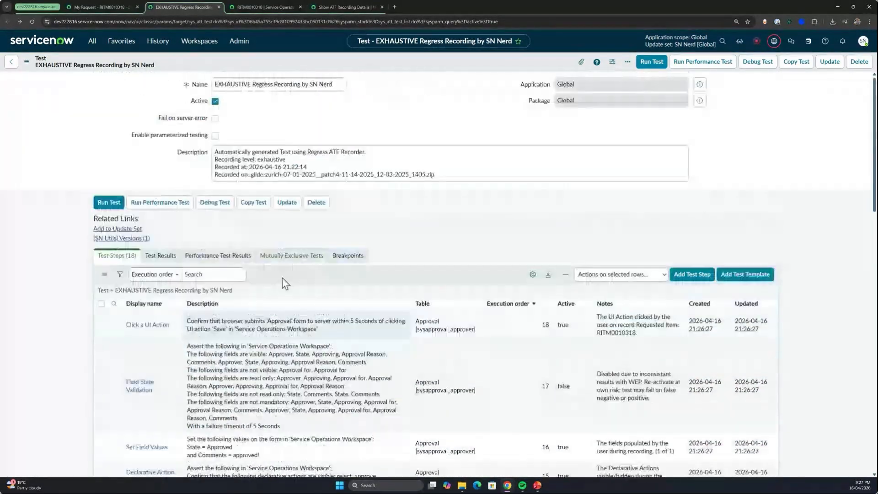
- Return to the requested item in the workspace and open its related catalog task
{"action": "left_click", "coordinate": [256, 5]}
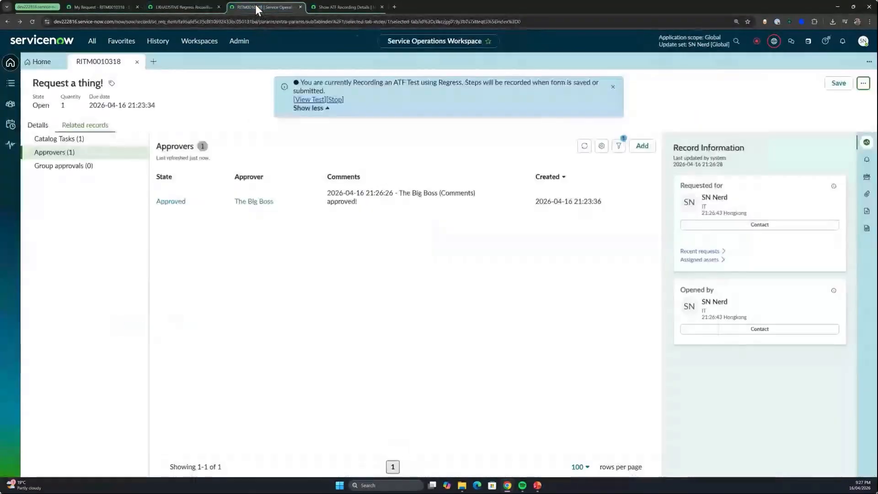
{"action": "left_click", "coordinate": [82, 139]}
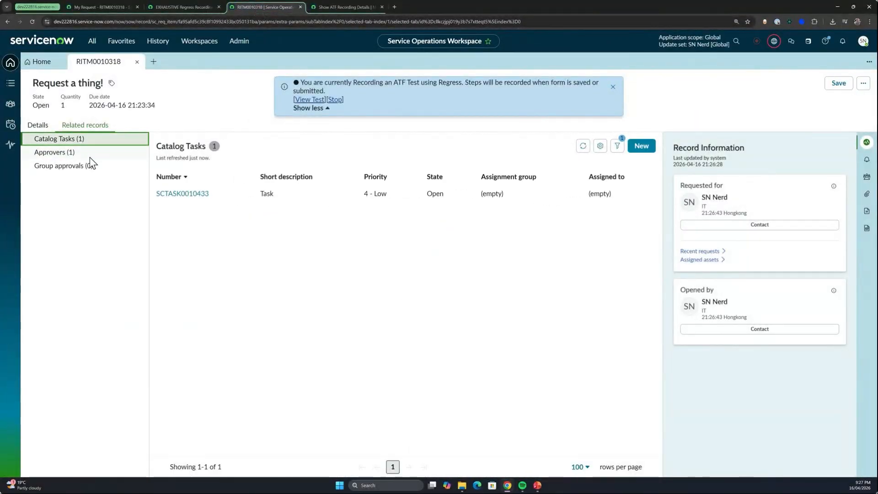
{"action": "left_click", "coordinate": [182, 200]}
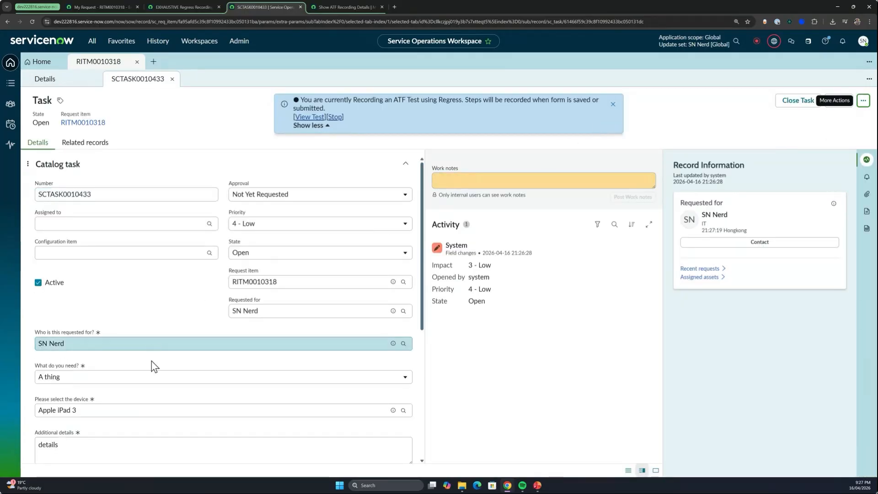
- Check the catalog task's variables, add the work note "close", and close the task
{"action": "scroll", "coordinate": [145, 310], "scroll_direction": "down", "scroll_amount": 3}
{"action": "scroll", "coordinate": [343, 257], "scroll_direction": "up", "scroll_amount": 2}
{"action": "scroll", "coordinate": [344, 257], "scroll_direction": "up", "scroll_amount": 2}
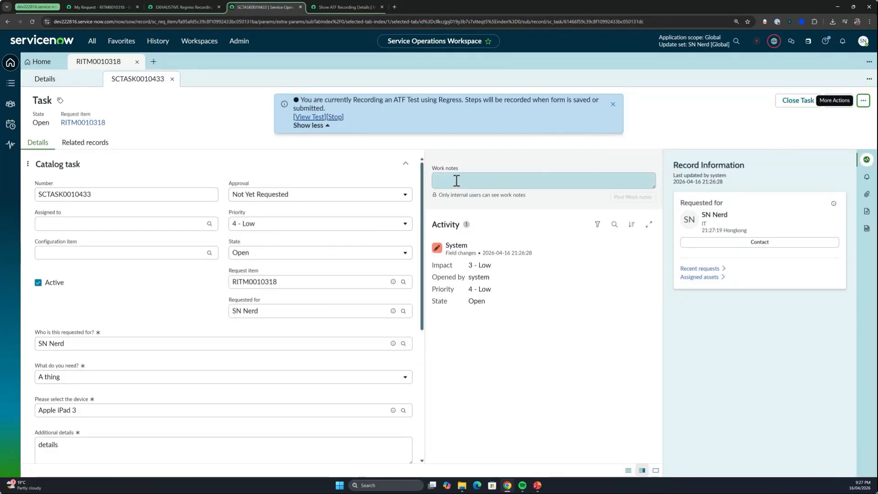
{"action": "left_click", "coordinate": [455, 181]}
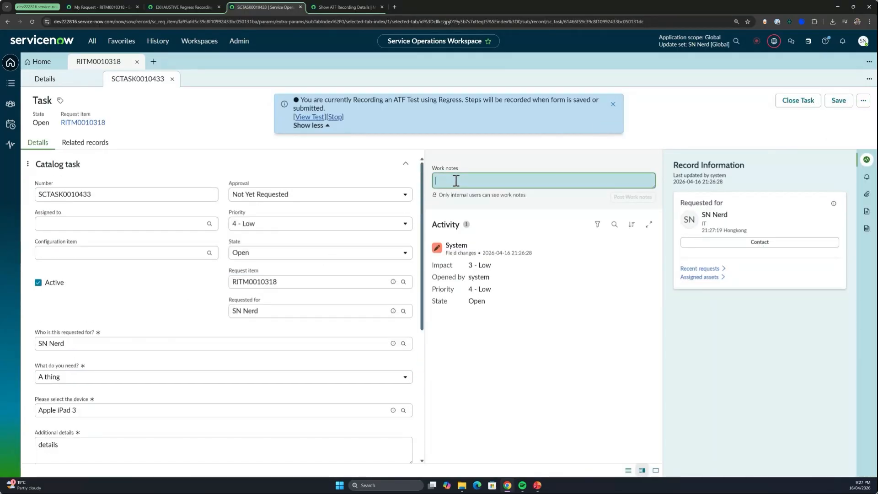
{"action": "left_click", "coordinate": [796, 101]}
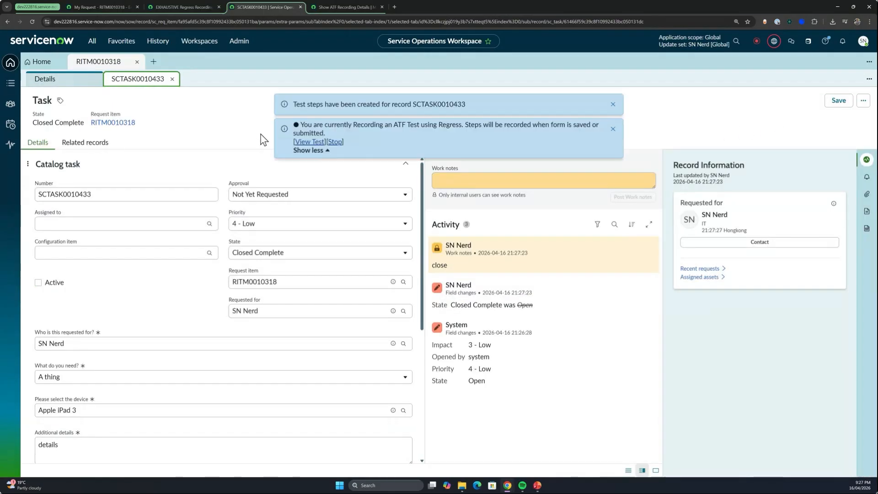
- Return to the recorded test and review the steps generated for closing the catalog task in Service Operations Workspace
{"action": "left_click", "coordinate": [190, 7]}
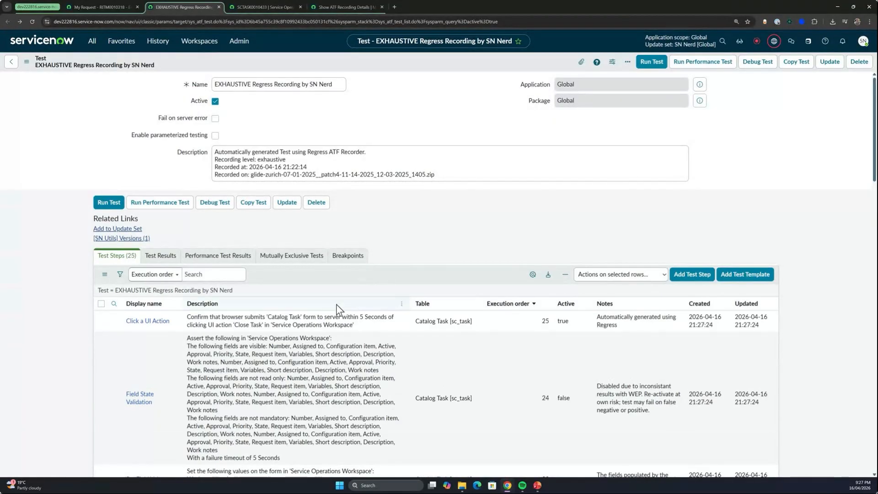
{"action": "scroll", "coordinate": [263, 242], "scroll_direction": "down", "scroll_amount": 2}
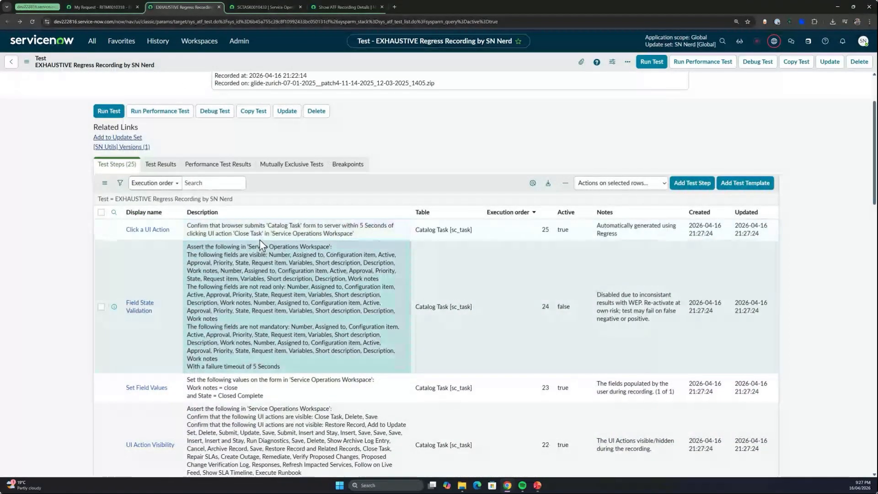
{"action": "scroll", "coordinate": [260, 240], "scroll_direction": "down", "scroll_amount": 2}
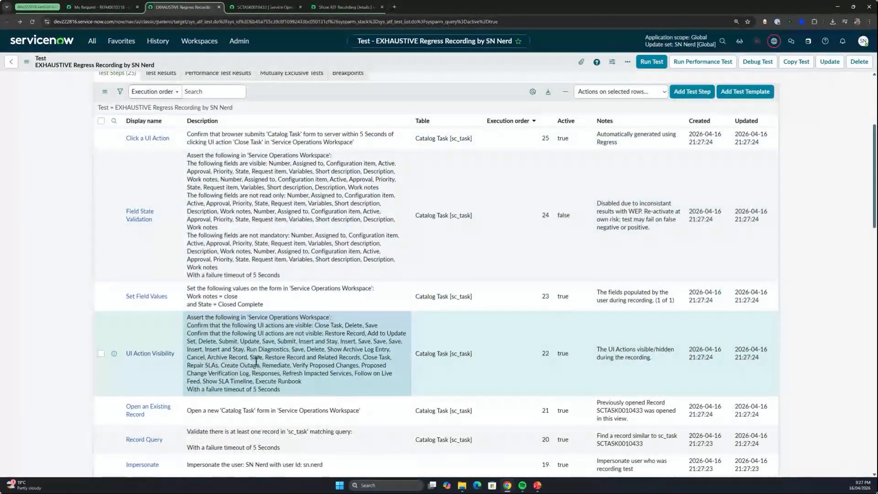
{"action": "scroll", "coordinate": [262, 393], "scroll_direction": "down", "scroll_amount": 2}
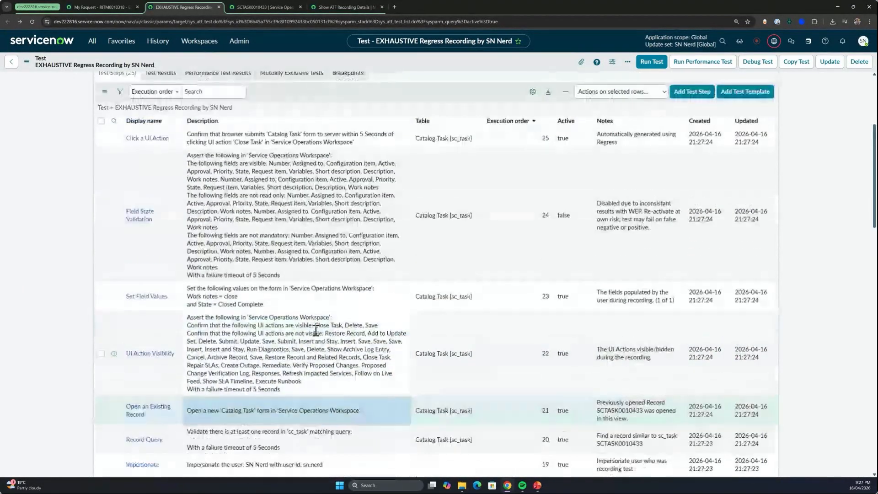
{"action": "scroll", "coordinate": [336, 320], "scroll_direction": "up", "scroll_amount": 2}
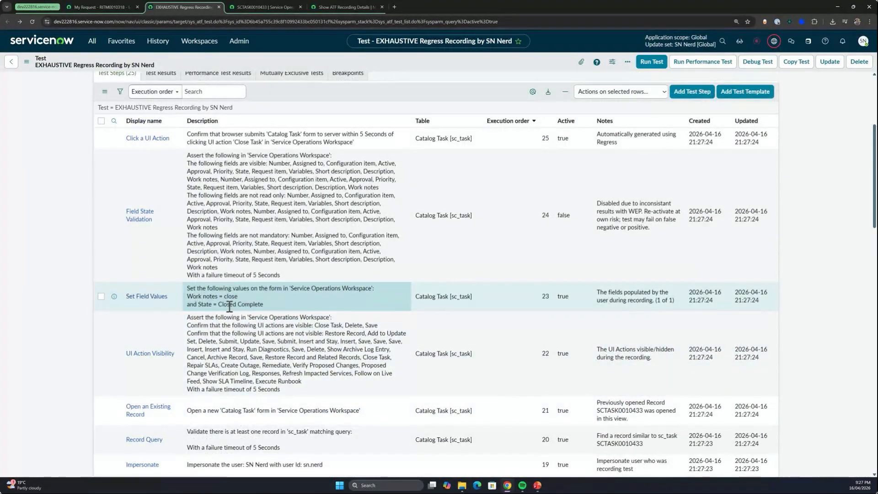
{"action": "scroll", "coordinate": [266, 343], "scroll_direction": "up", "scroll_amount": 2}
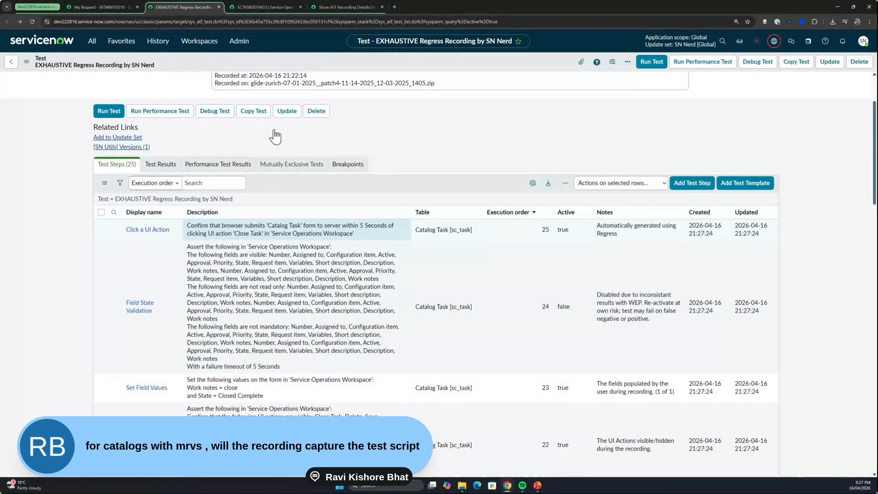
- Run the recorded EXHAUSTIVE Regress test in the current Chrome session
{"action": "scroll", "coordinate": [484, 203], "scroll_direction": "up", "scroll_amount": 2}
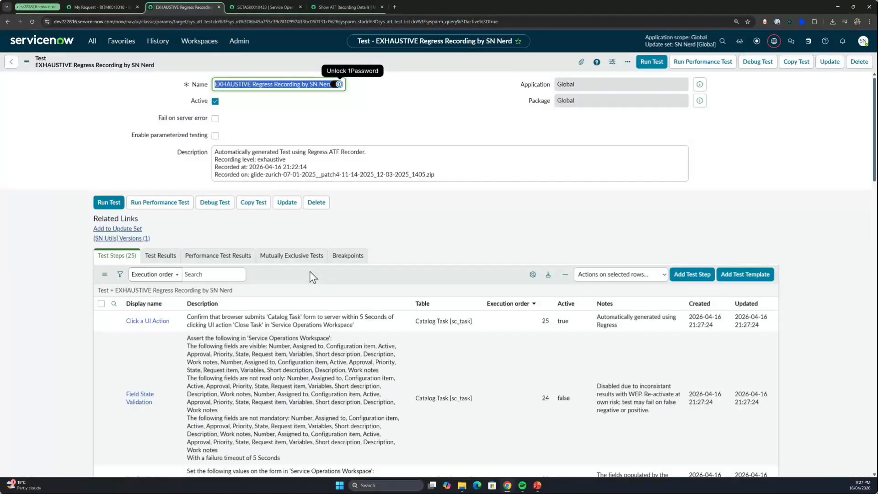
{"action": "left_click", "coordinate": [486, 168]}
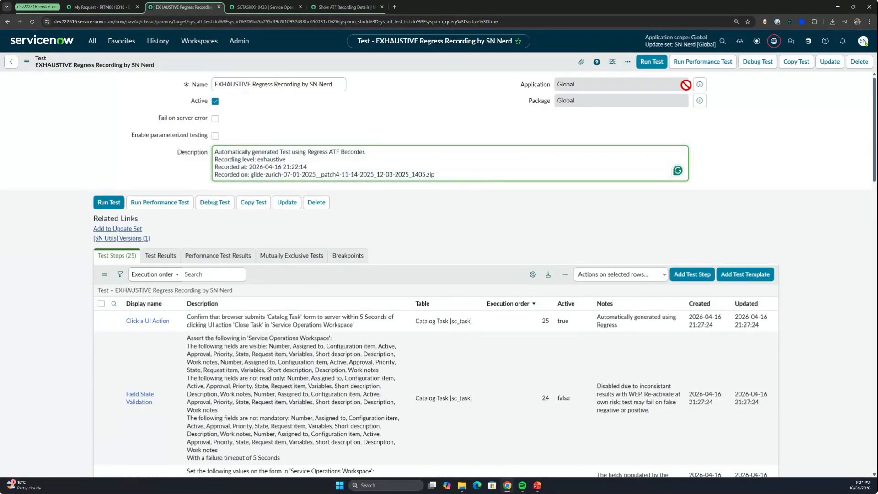
{"action": "left_click", "coordinate": [658, 68]}
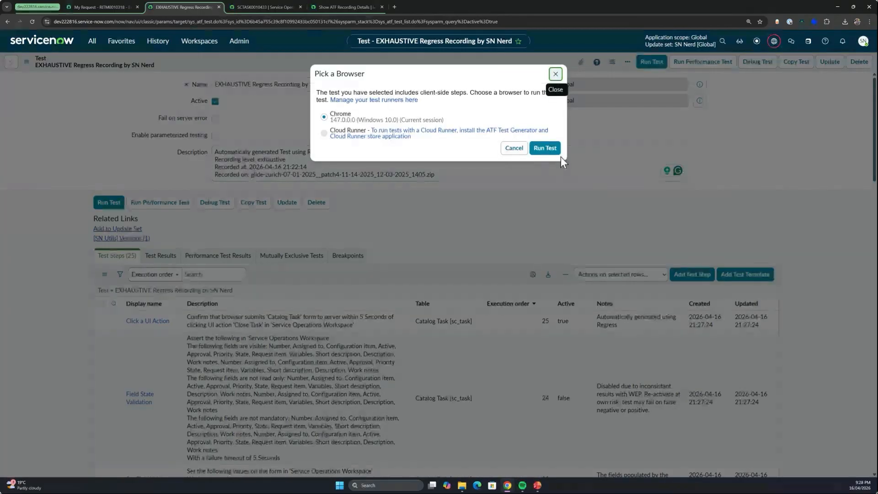
{"action": "key", "text": "Return"}
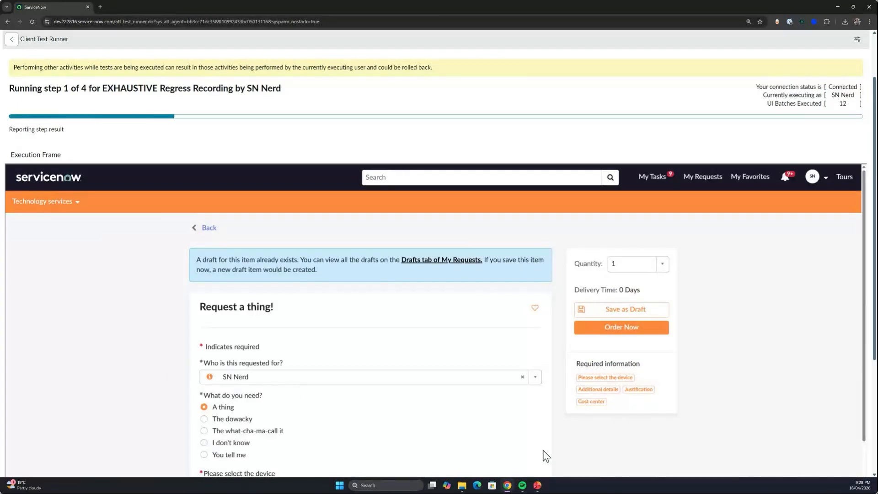
- Bring the browser window with the test's run progress to the front and maximize it
{"action": "mouse_move", "coordinate": [505, 485]}
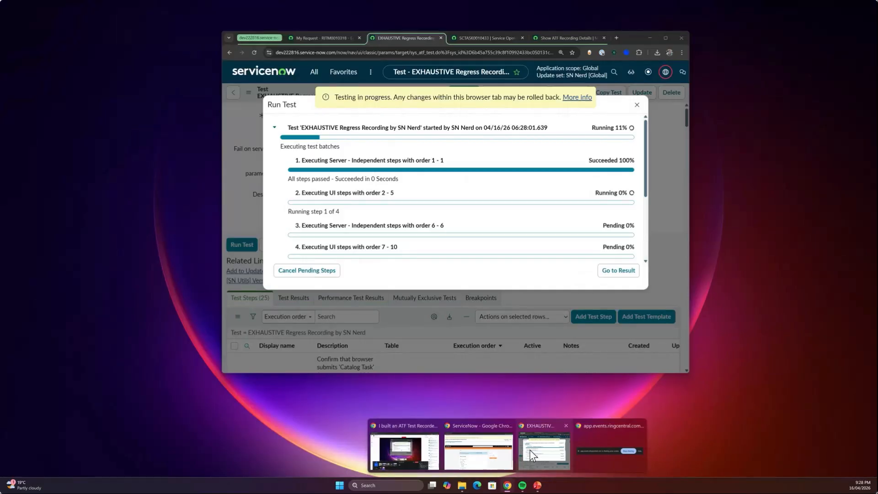
{"action": "left_click", "coordinate": [537, 450]}
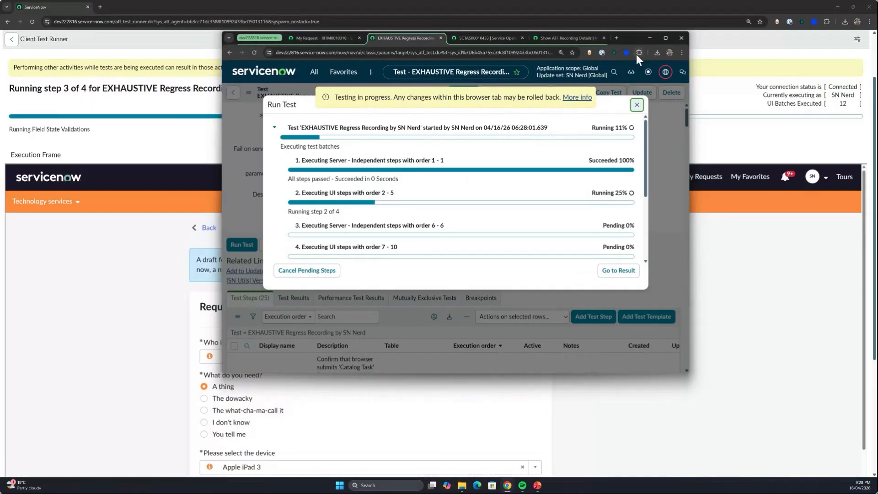
{"action": "left_click", "coordinate": [665, 38]}
- Find "regress" in the application navigator, open the ATF Test Health Dashboard, and review its test metrics, failing tests and aged tests
{"action": "left_click", "coordinate": [102, 7]}
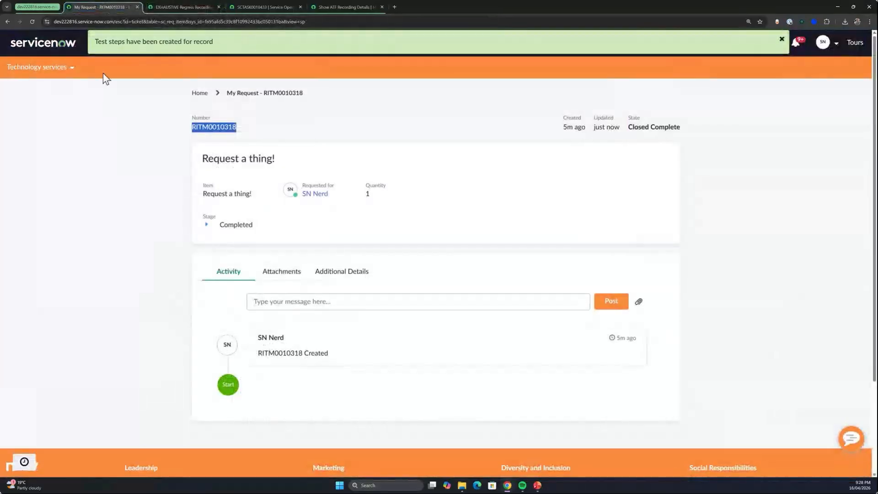
{"action": "left_click", "coordinate": [290, 6]}
{"action": "left_click", "coordinate": [92, 41]}
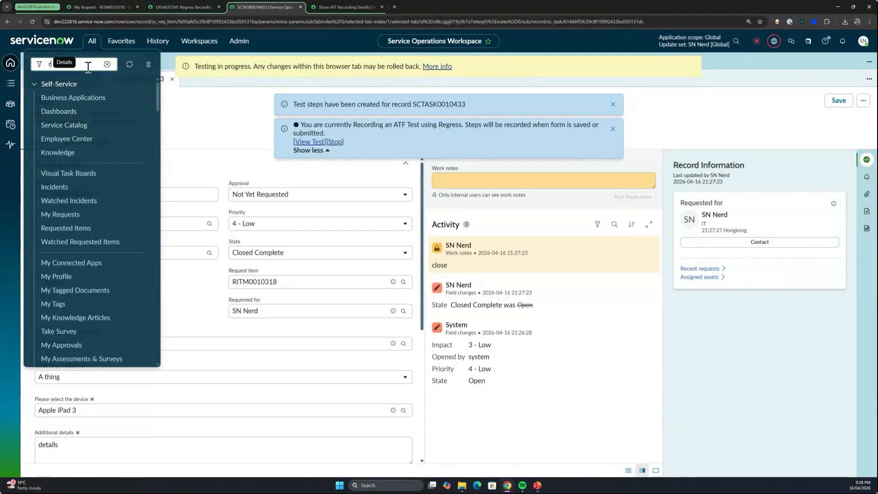
{"action": "type", "text": "regress"}
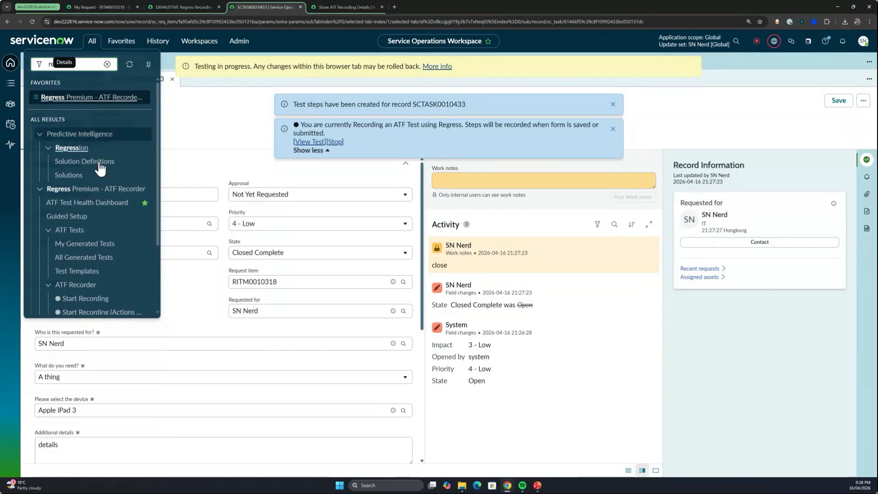
{"action": "left_click", "coordinate": [112, 204]}
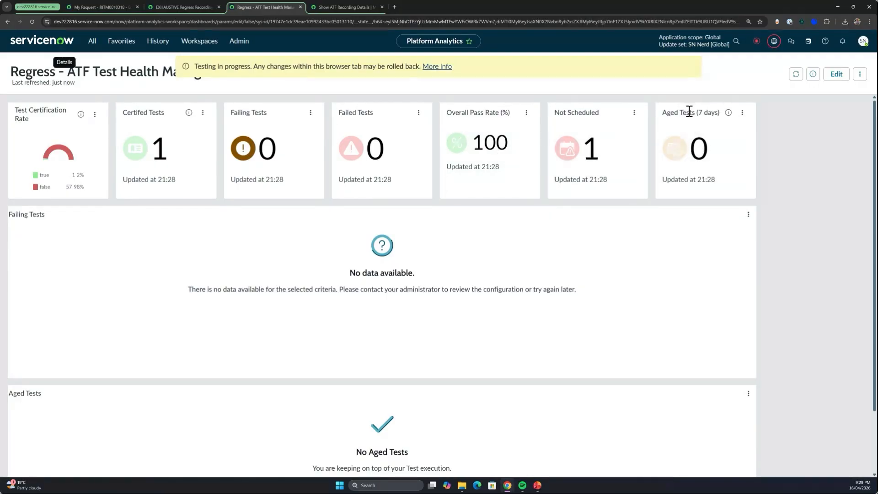
{"action": "scroll", "coordinate": [693, 153], "scroll_direction": "down", "scroll_amount": 2}
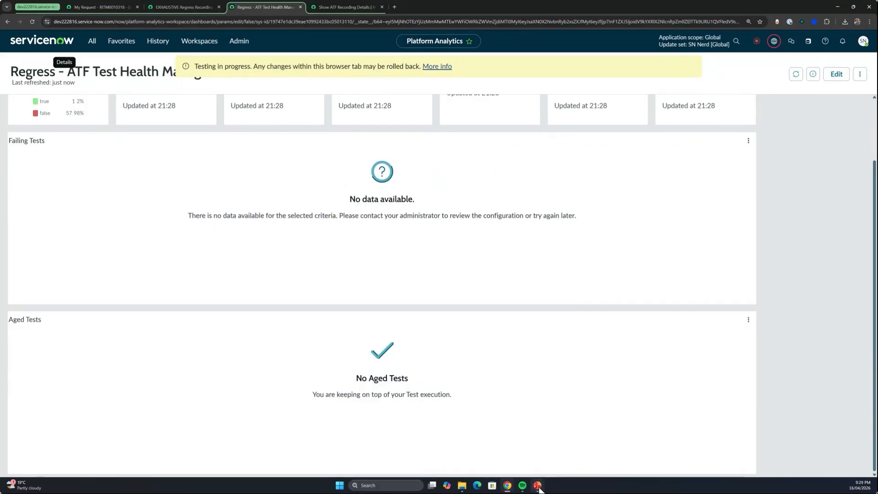
- Switch to the Regress presentation in PowerPoint and resume its slide show
{"action": "mouse_move", "coordinate": [537, 485]}
{"action": "left_click", "coordinate": [511, 449]}
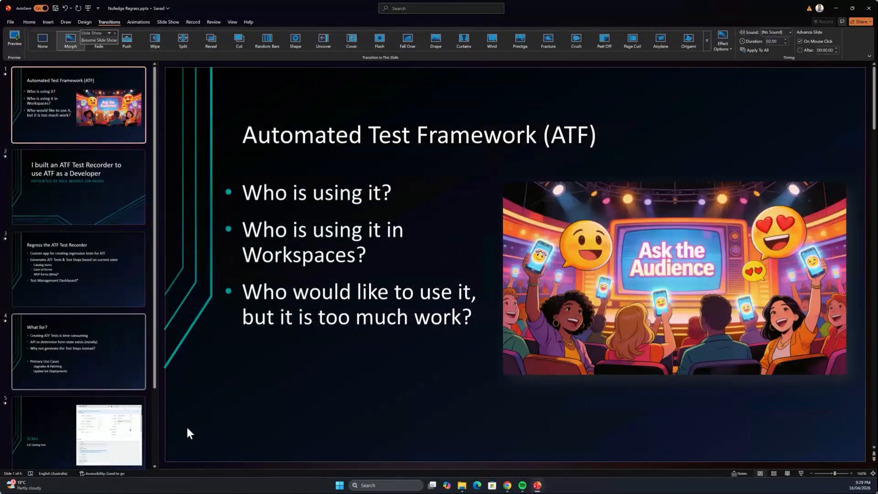
{"action": "left_click", "coordinate": [99, 40]}
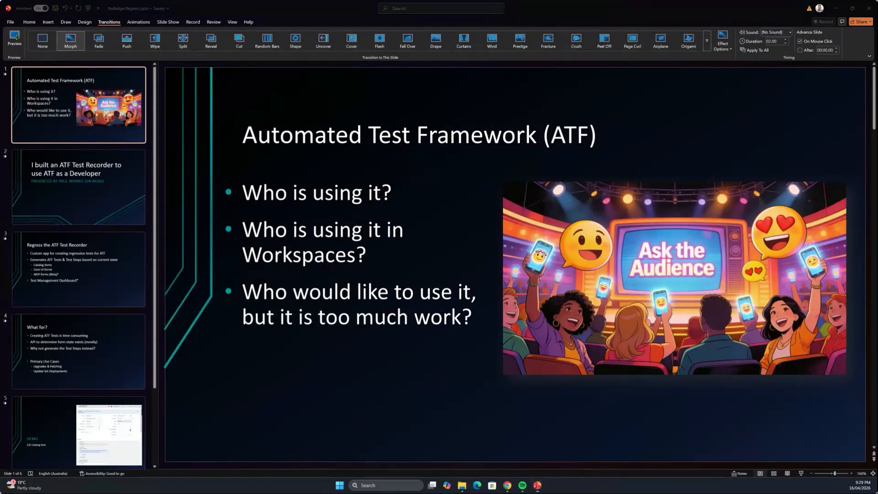
{"action": "left_click", "coordinate": [304, 352]}
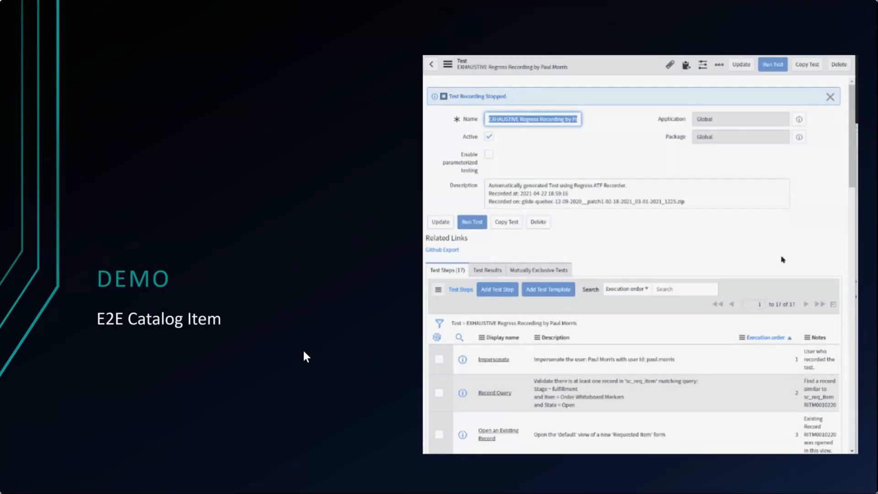